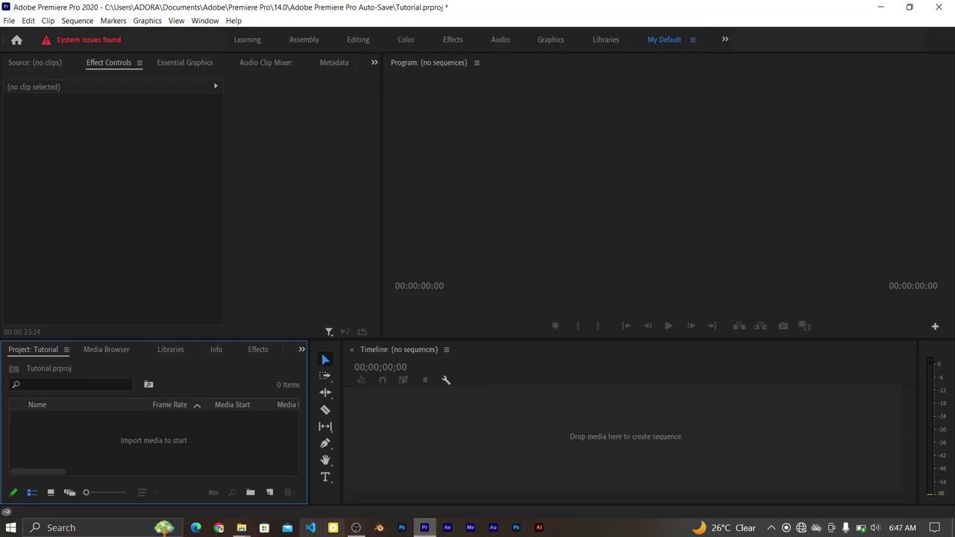
- Import wedding-1.mp4 and wedding-2.mp4 from the Desktop and drop both into a new sequence
{"action": "double_click", "coordinate": [169, 451]}
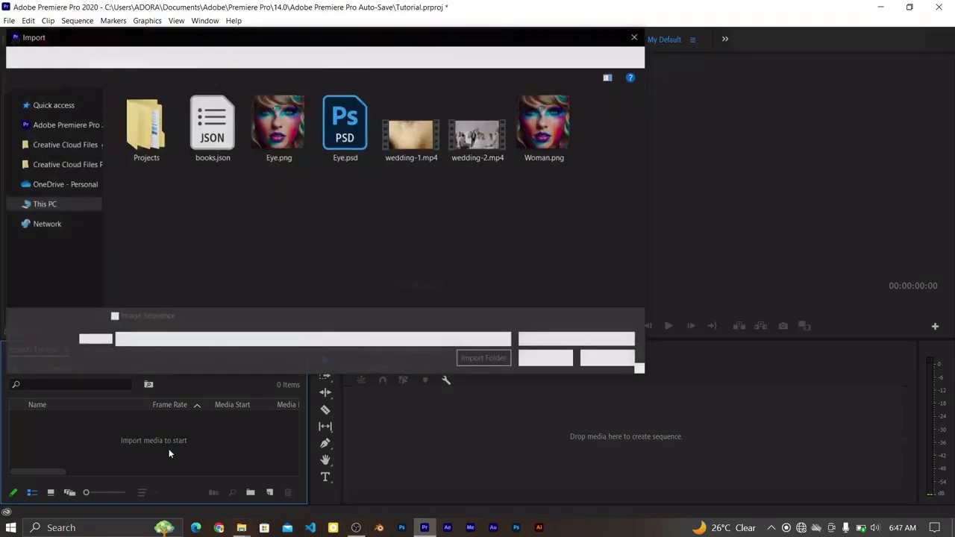
{"action": "left_click", "coordinate": [432, 128]}
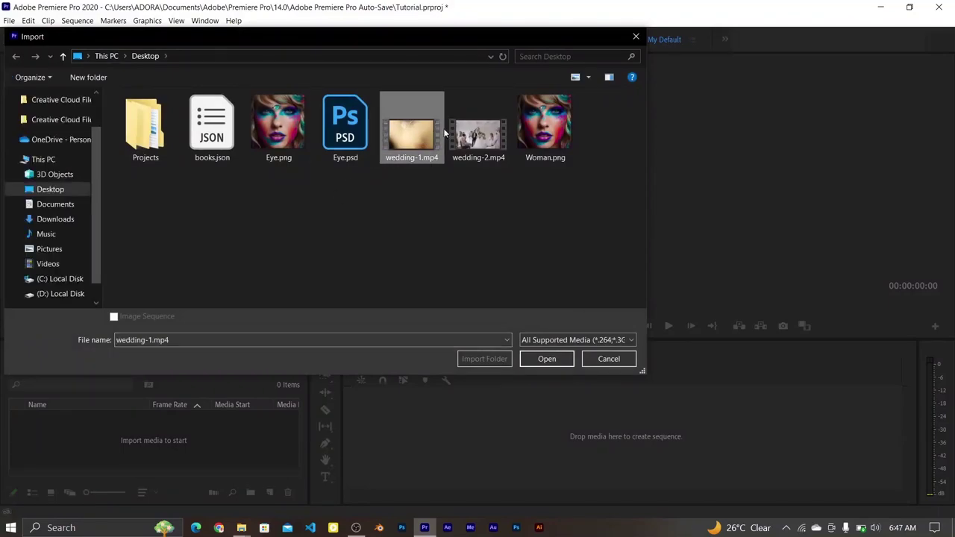
{"action": "left_click", "coordinate": [493, 159], "text": "ctrl"}
{"action": "left_click", "coordinate": [546, 359]}
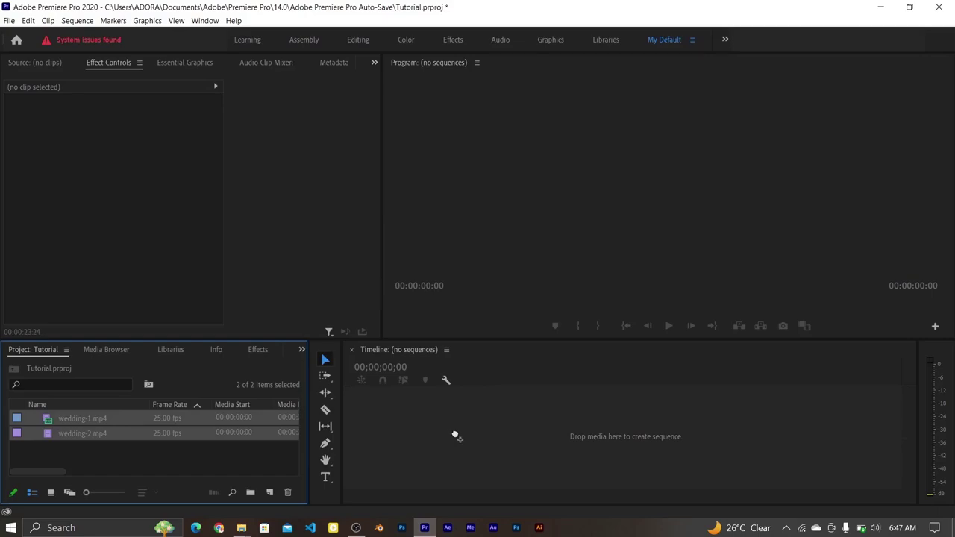
{"action": "left_click_drag", "start_coordinate": [455, 435], "coordinate": [455, 435]}
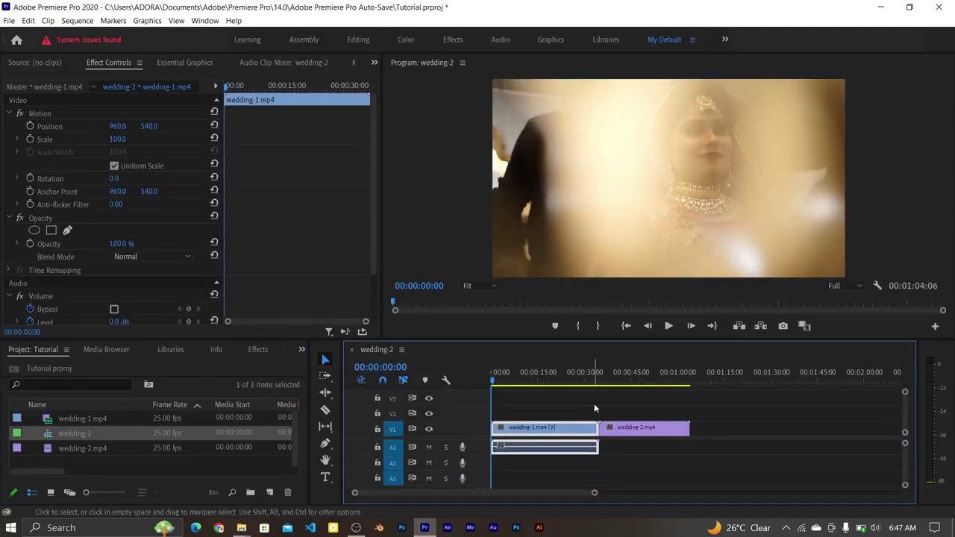
- Split wedding-1 at 00:00:15:10 and delete its tail piece
{"action": "left_click_drag", "start_coordinate": [492, 382], "coordinate": [552, 382]}
{"action": "key", "text": "ctrl+k"}
{"action": "left_click", "coordinate": [539, 386]}
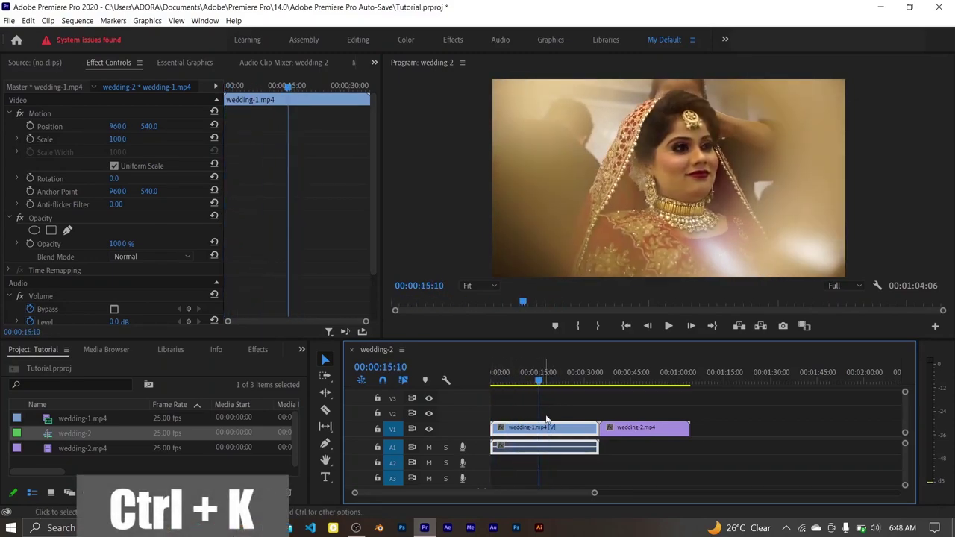
{"action": "key", "text": "ctrl+k"}
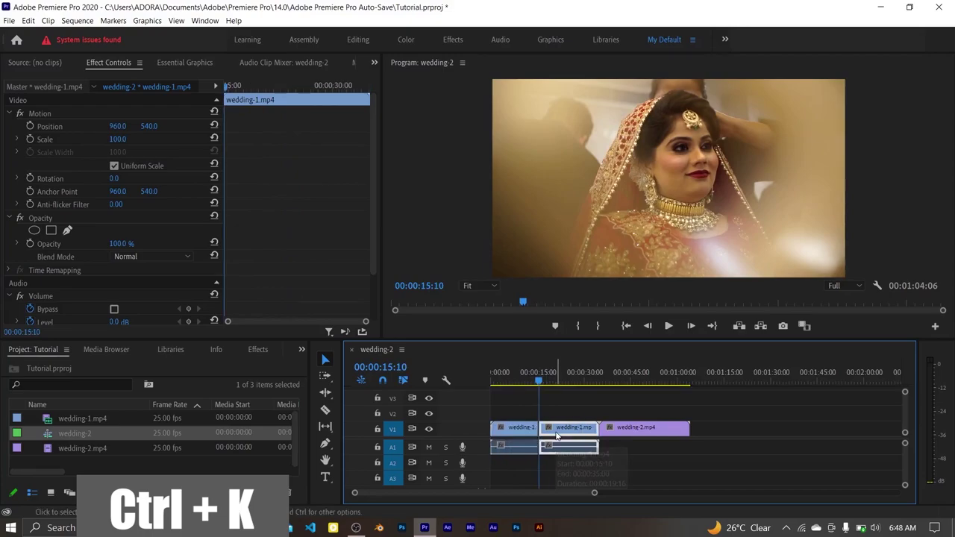
{"action": "key", "text": "Delete"}
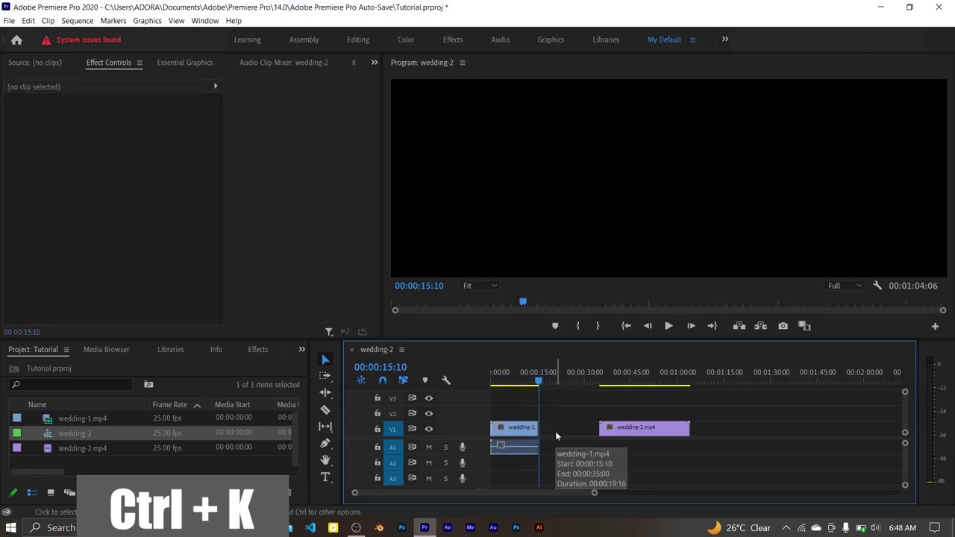
- Cut wedding-2 at 00:00:47:05, delete its opening piece, and butt the rest against wedding-1
{"action": "left_click", "coordinate": [620, 433]}
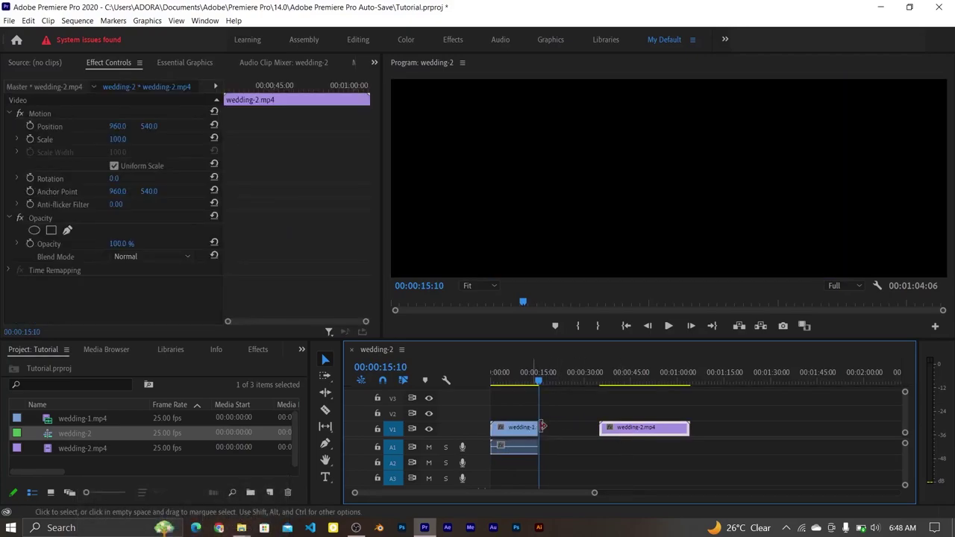
{"action": "left_click_drag", "start_coordinate": [540, 388], "coordinate": [610, 390]}
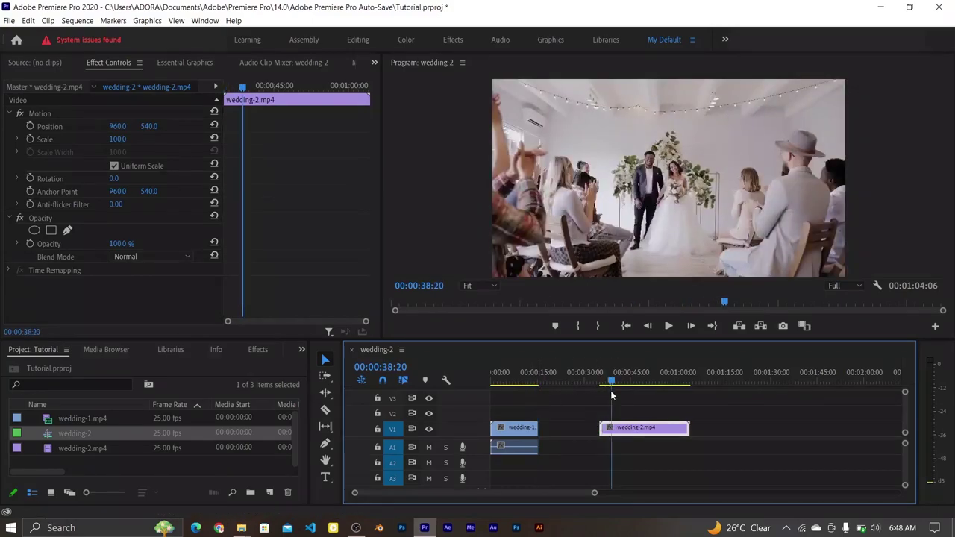
{"action": "left_click", "coordinate": [638, 386]}
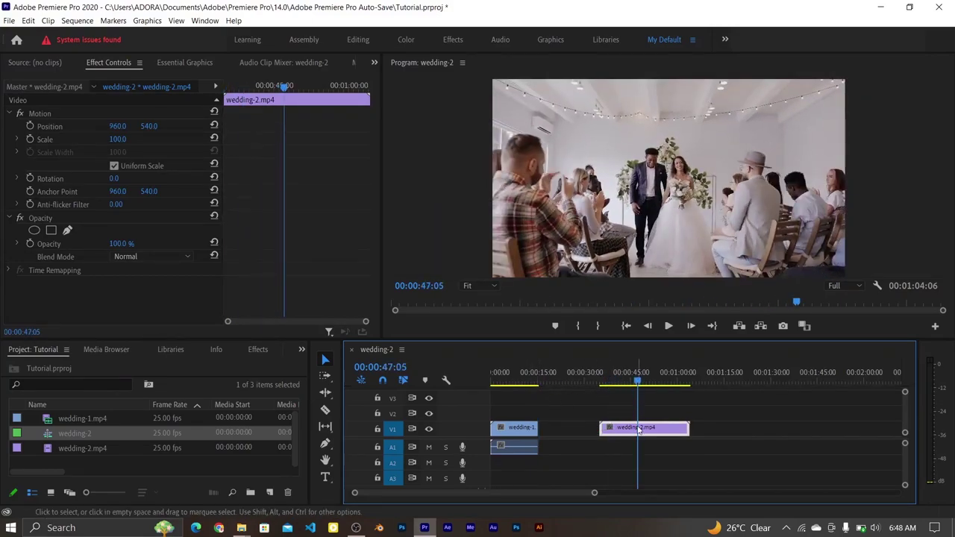
{"action": "key", "text": "ctrl+k"}
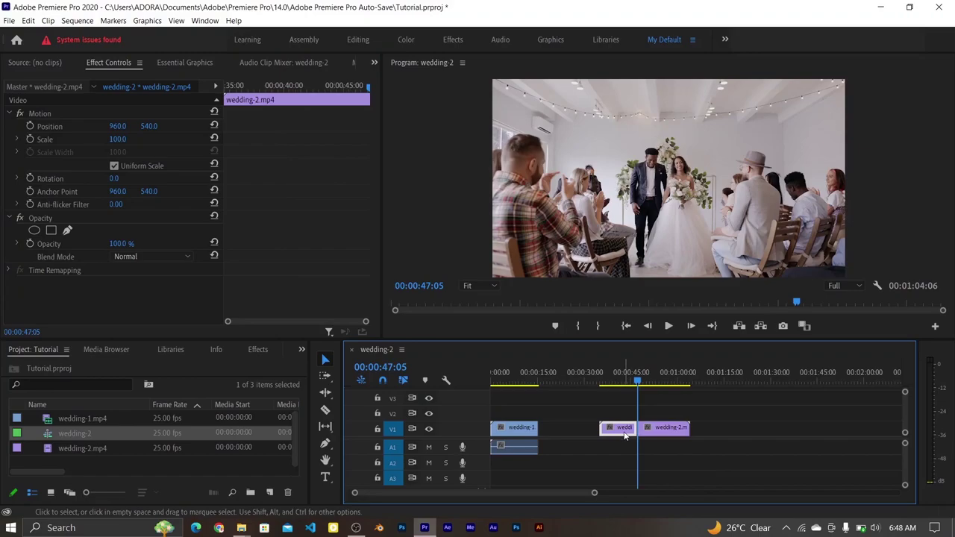
{"action": "key", "text": "Delete"}
{"action": "left_click", "coordinate": [645, 431]}
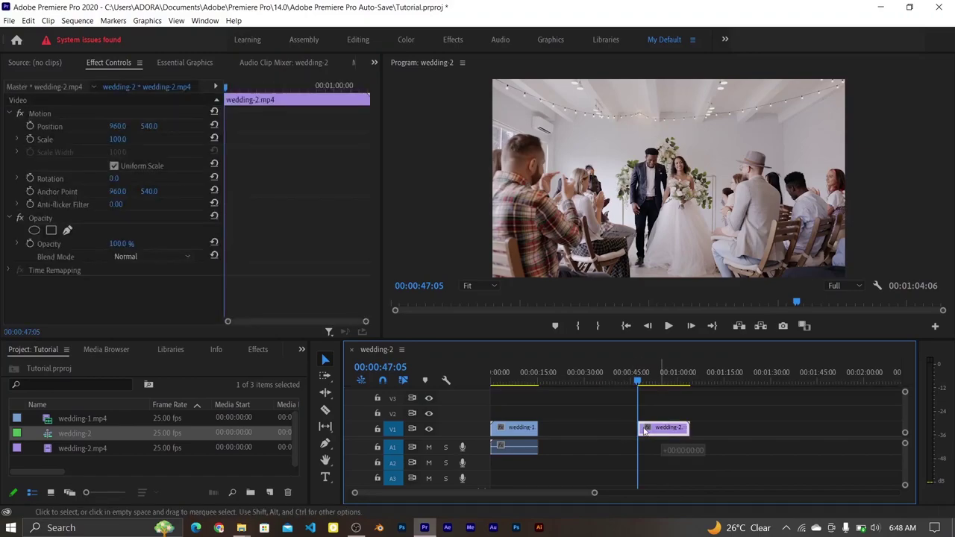
{"action": "left_click_drag", "start_coordinate": [645, 432], "coordinate": [549, 430]}
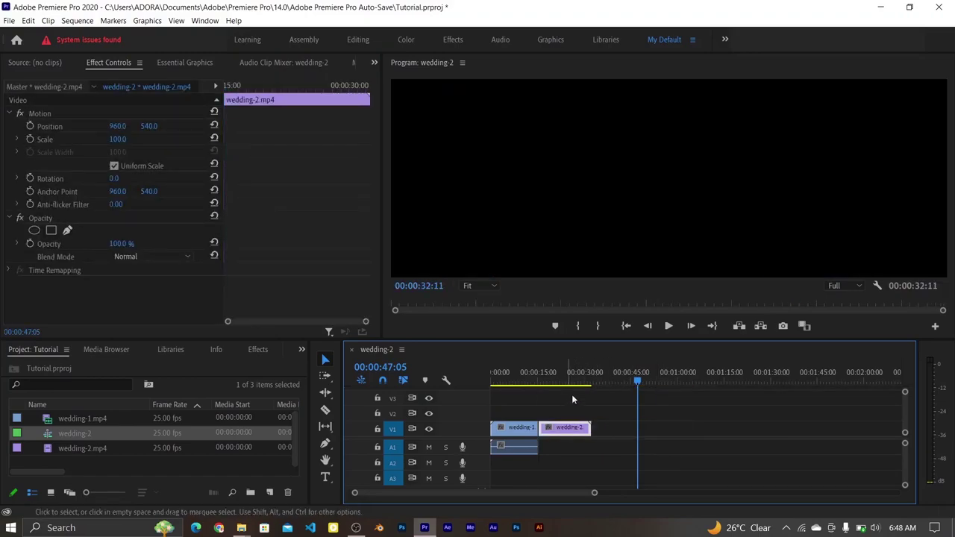
{"action": "left_click_drag", "start_coordinate": [636, 382], "coordinate": [489, 396]}
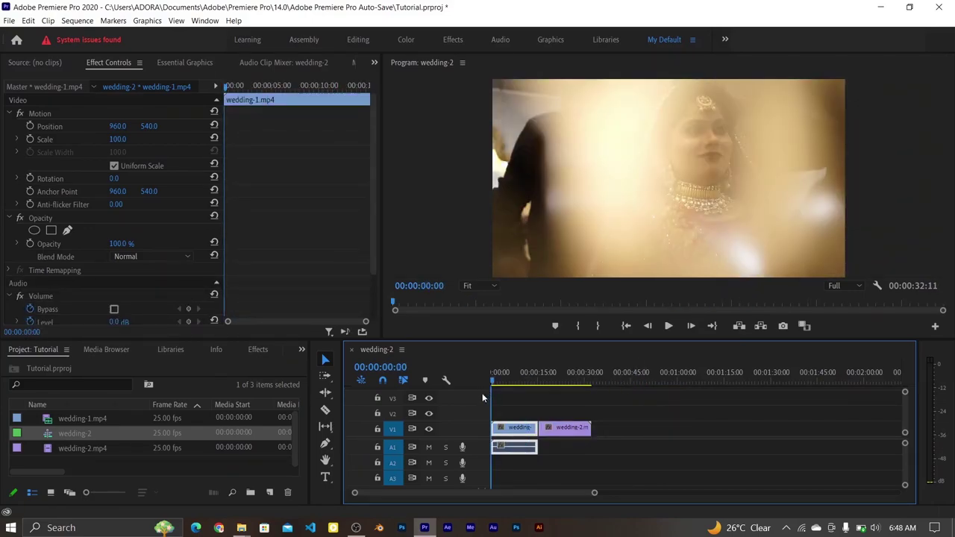
- Search the Effects panel for 'slide' and apply Band Slide at the cut between the clips
{"action": "left_click", "coordinate": [257, 350]}
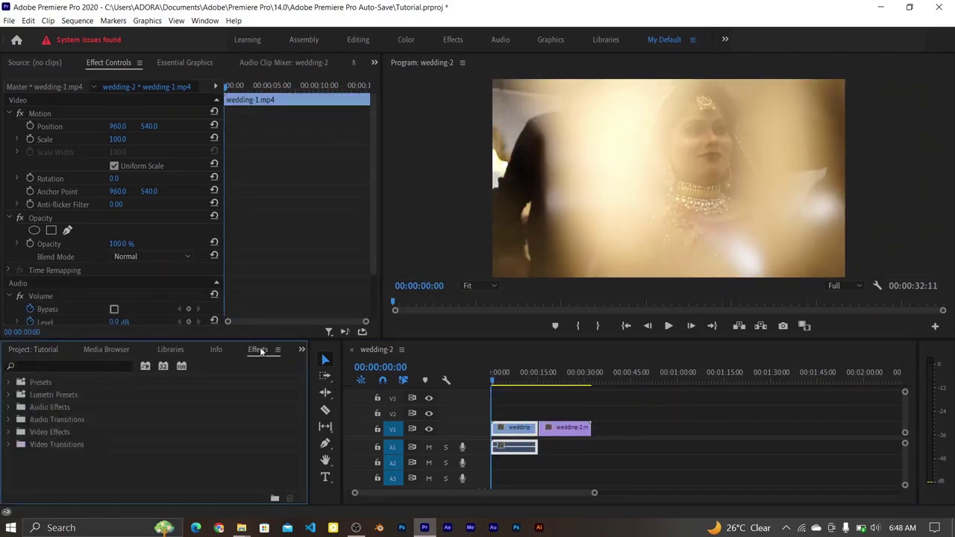
{"action": "left_click", "coordinate": [59, 366]}
{"action": "type", "text": "slide"}
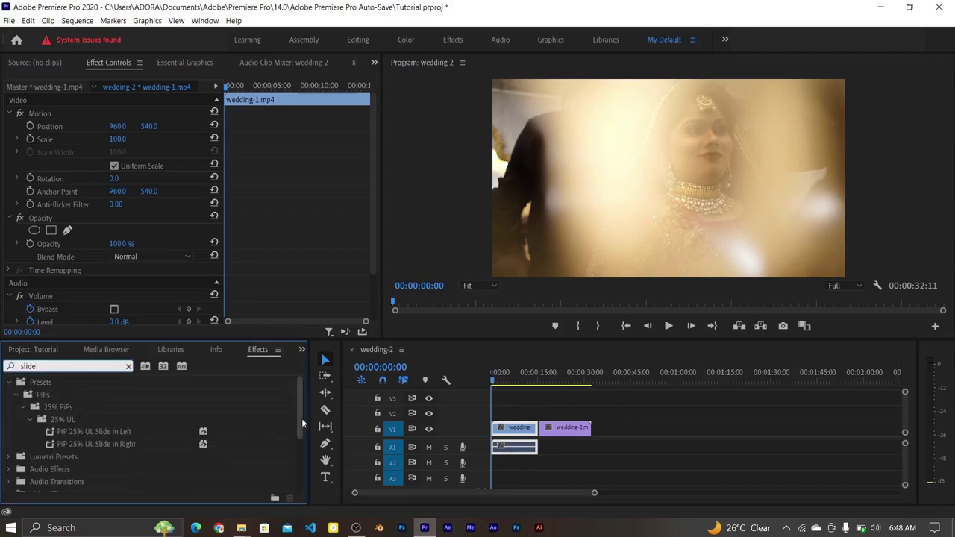
{"action": "left_click_drag", "start_coordinate": [301, 412], "coordinate": [301, 444]}
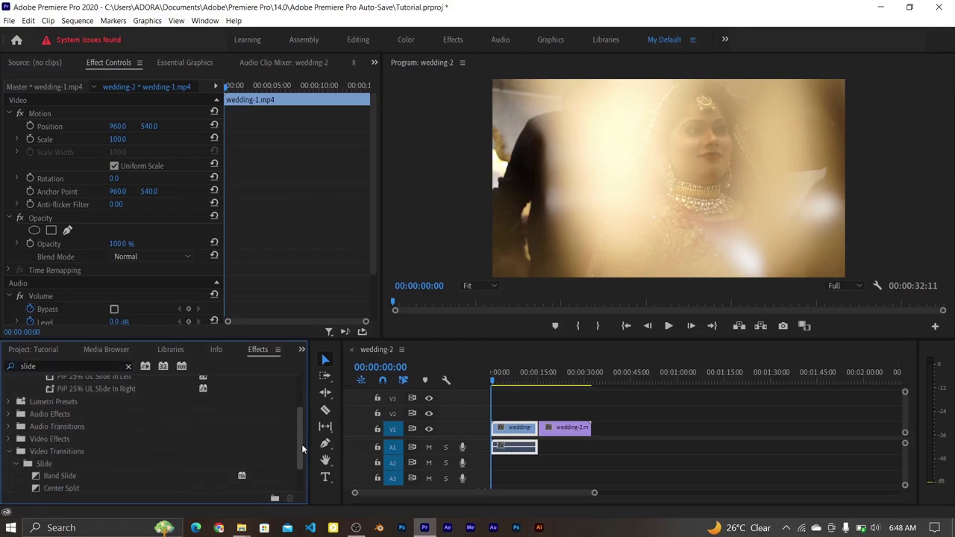
{"action": "left_click_drag", "start_coordinate": [83, 470], "coordinate": [548, 438]}
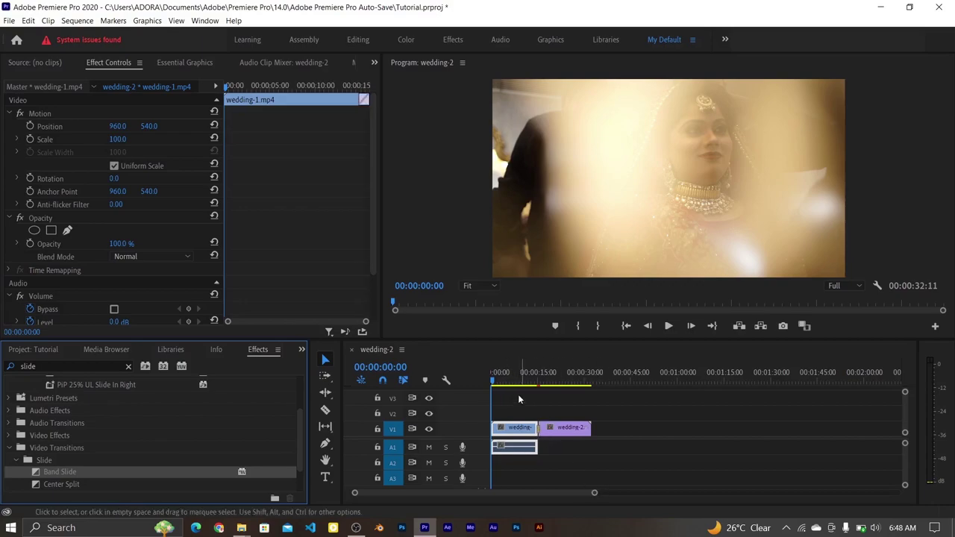
- Play the sequence through the Band Slide transition to preview it, then select the transition
{"action": "key", "text": "space"}
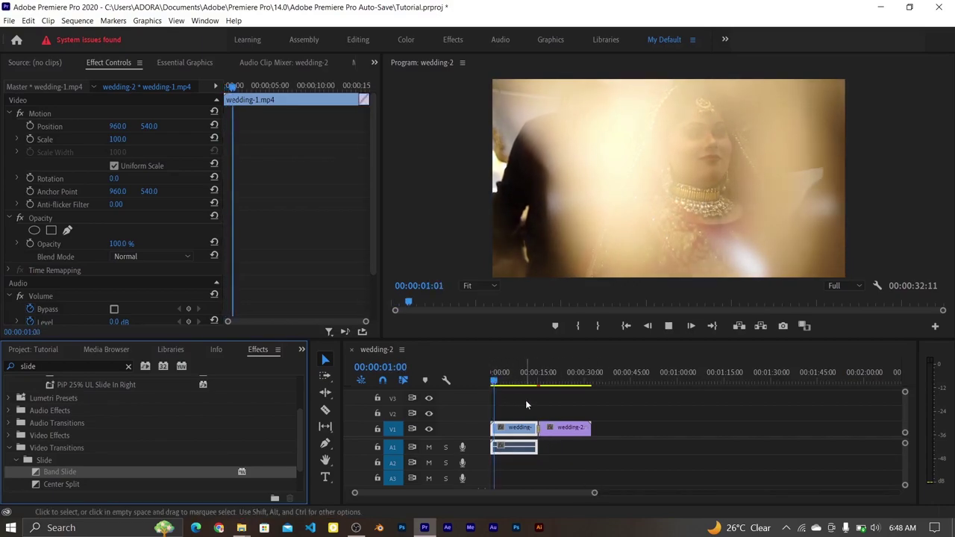
{"action": "left_click", "coordinate": [506, 382]}
{"action": "left_click_drag", "start_coordinate": [506, 382], "coordinate": [527, 382]}
{"action": "key", "text": "space"}
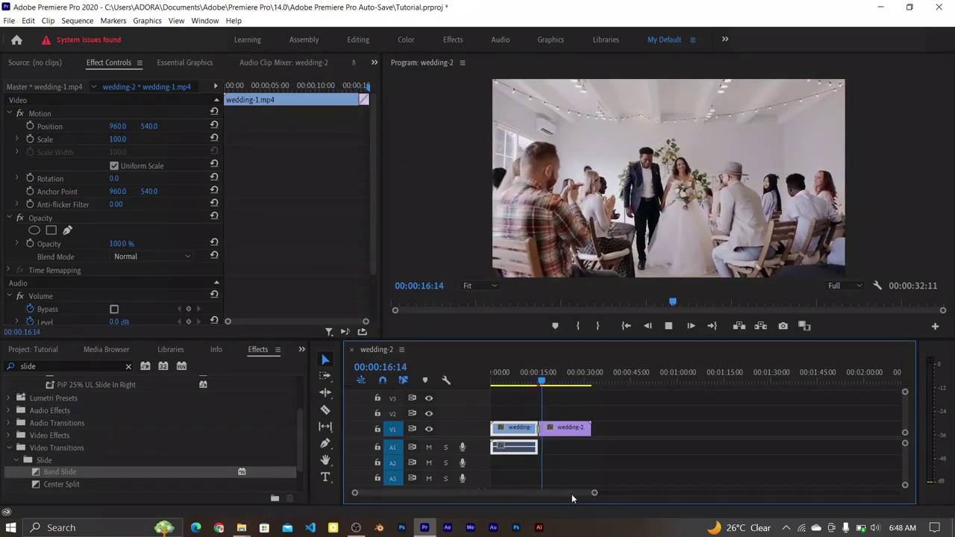
{"action": "key", "text": "space"}
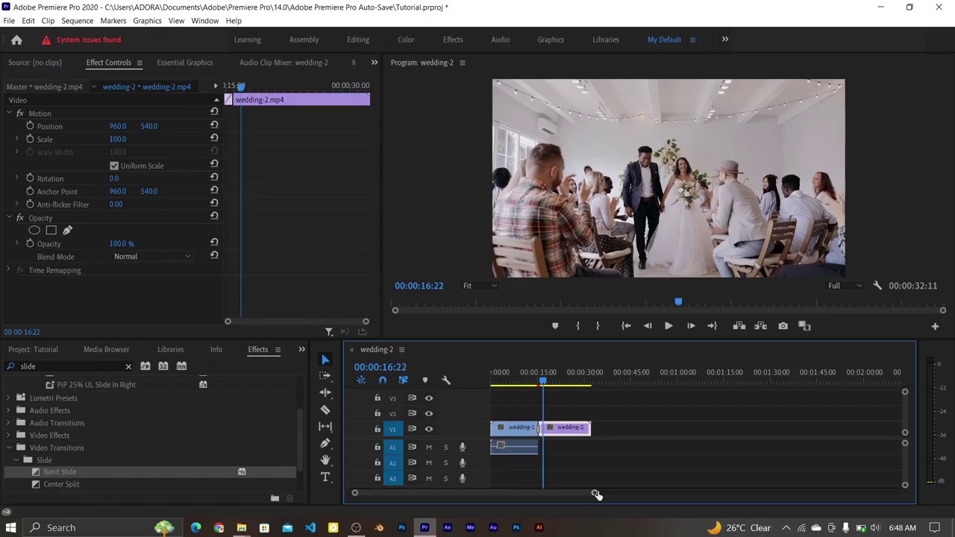
{"action": "left_click_drag", "start_coordinate": [597, 494], "coordinate": [486, 494]}
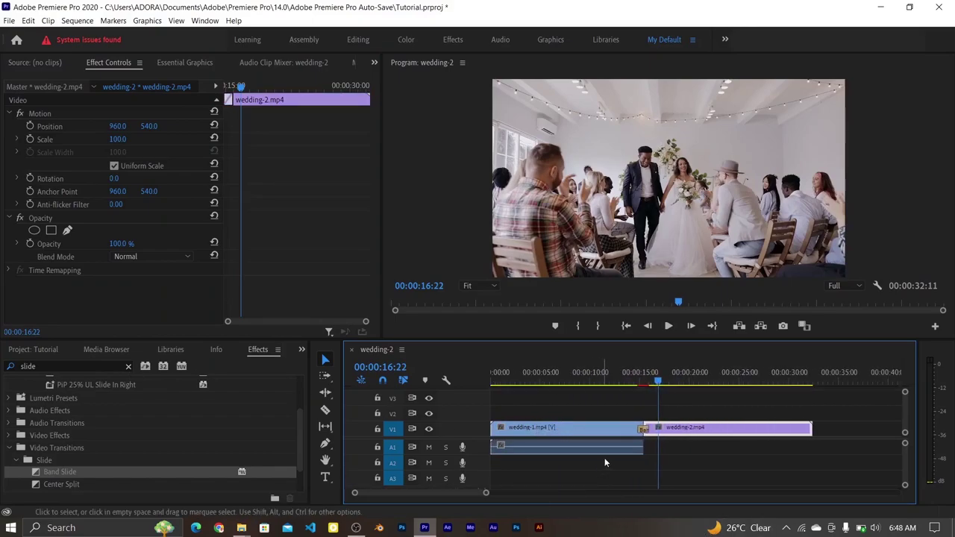
{"action": "left_click", "coordinate": [643, 428]}
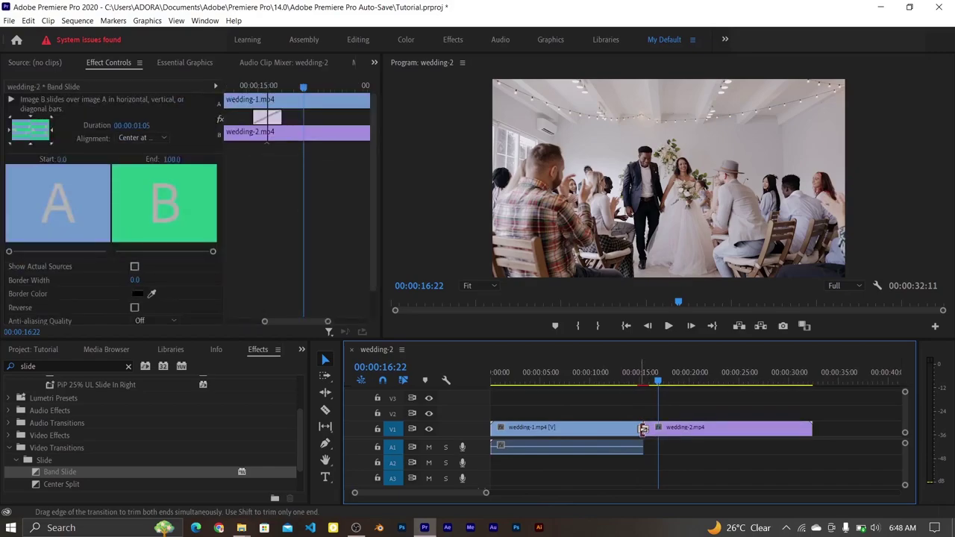
- Replace the Band Slide with a Cross Dissolve found by searching 'cross'
{"action": "key", "text": "Delete"}
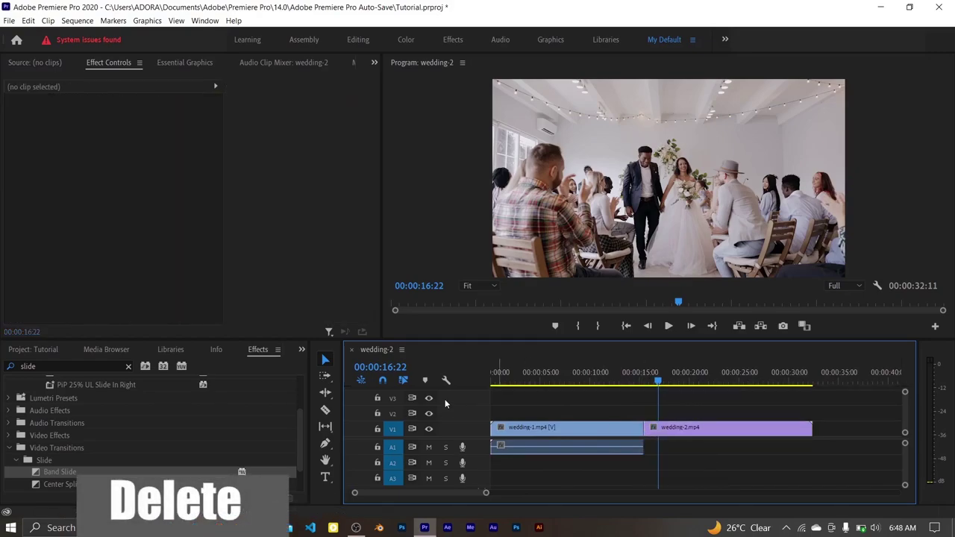
{"action": "left_click", "coordinate": [129, 365]}
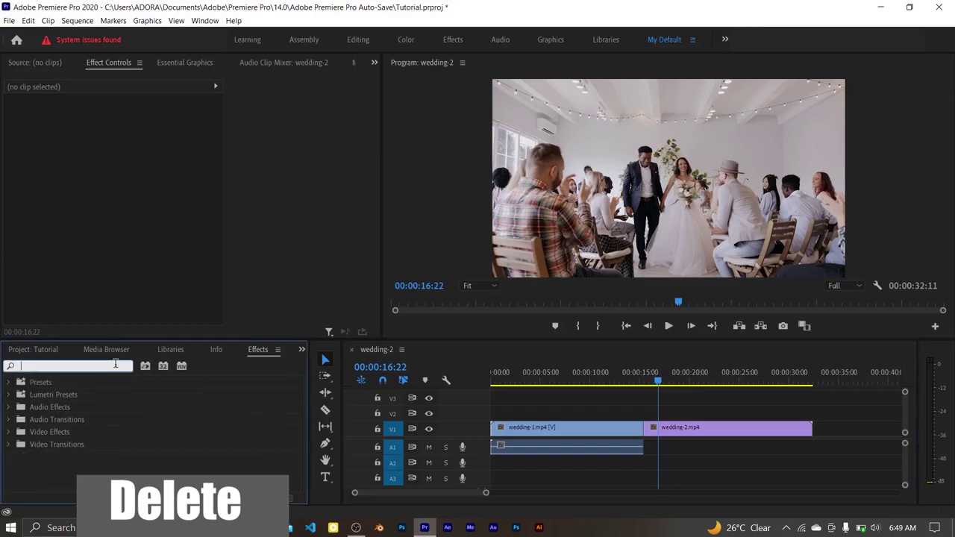
{"action": "type", "text": "cross"}
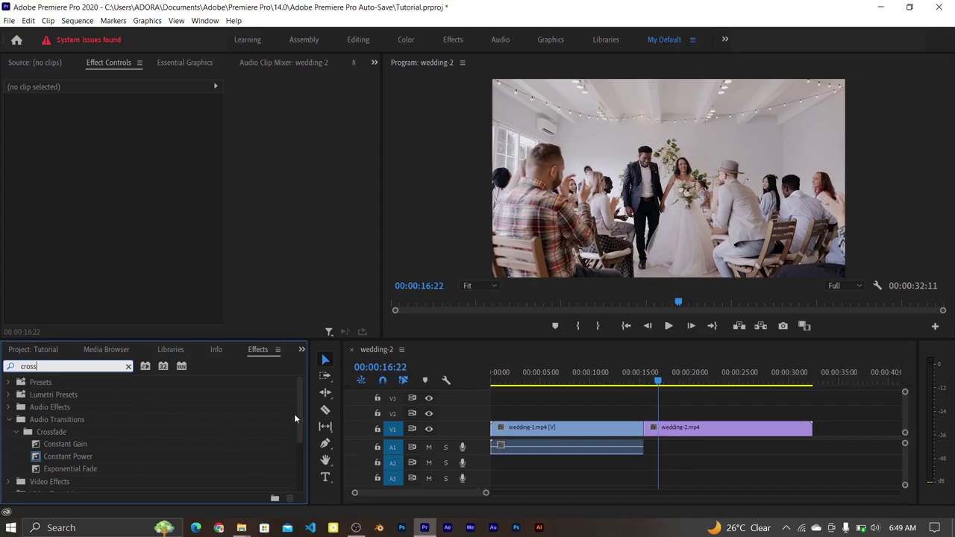
{"action": "left_click_drag", "start_coordinate": [301, 418], "coordinate": [302, 445]}
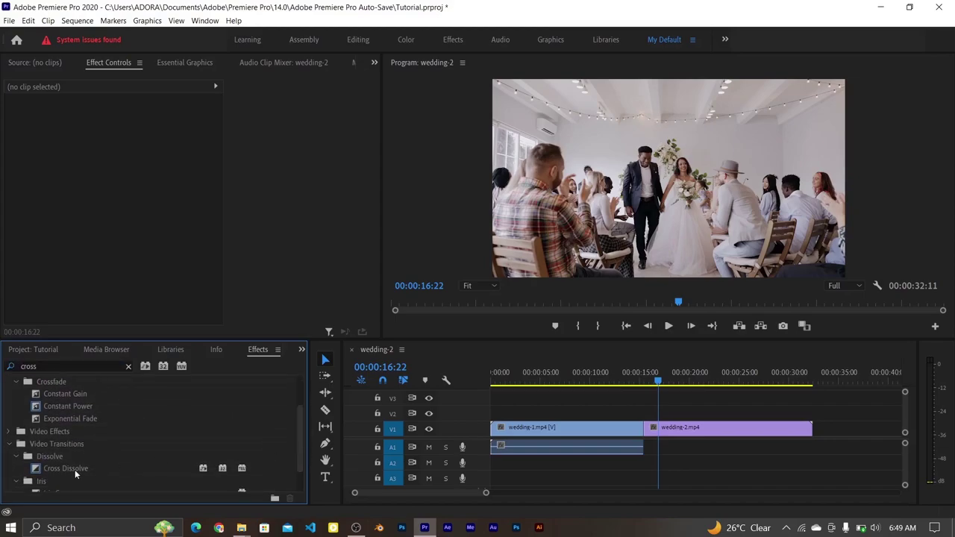
{"action": "left_click_drag", "start_coordinate": [75, 469], "coordinate": [649, 433]}
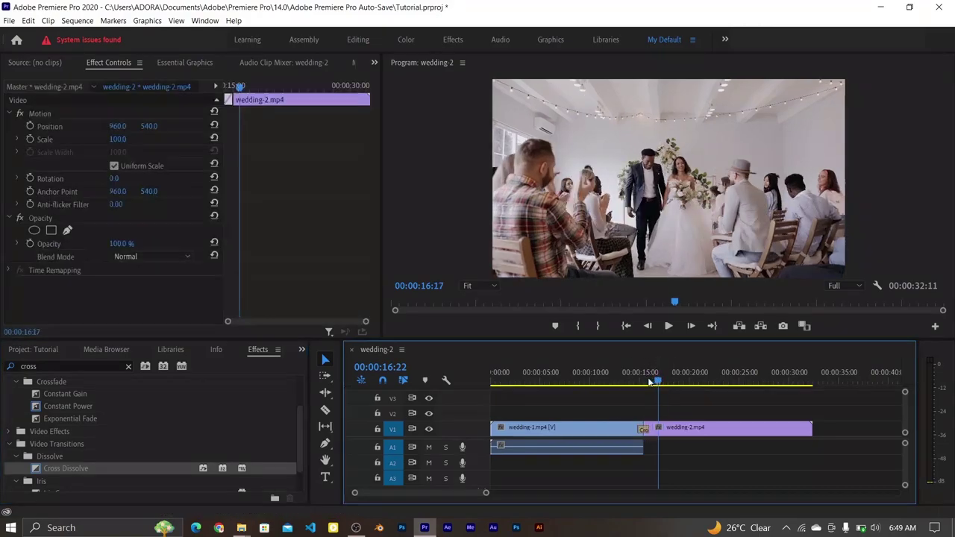
- Play through the Cross Dissolve twice, starting from around 00:00:13:14 and 12:11
{"action": "left_click_drag", "start_coordinate": [649, 382], "coordinate": [627, 383]}
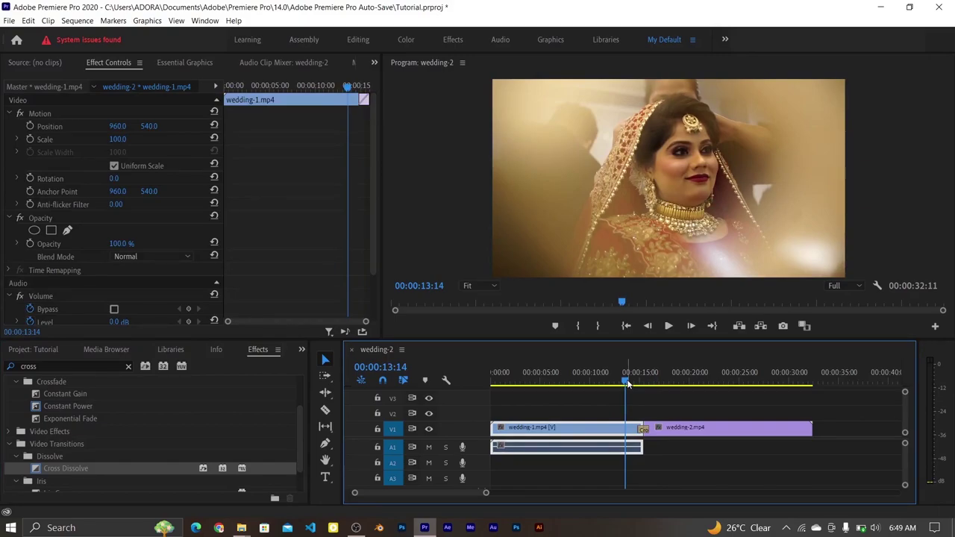
{"action": "key", "text": "space"}
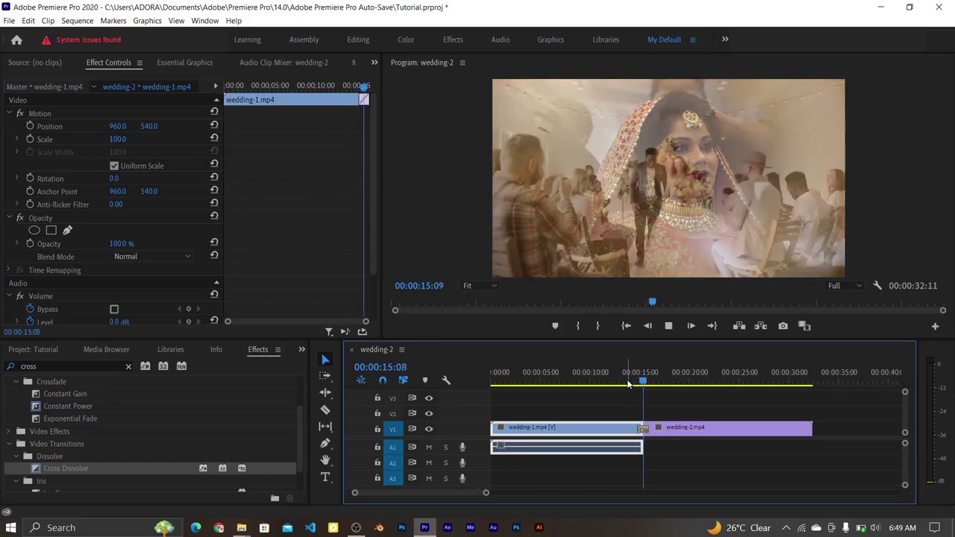
{"action": "left_click", "coordinate": [620, 381]}
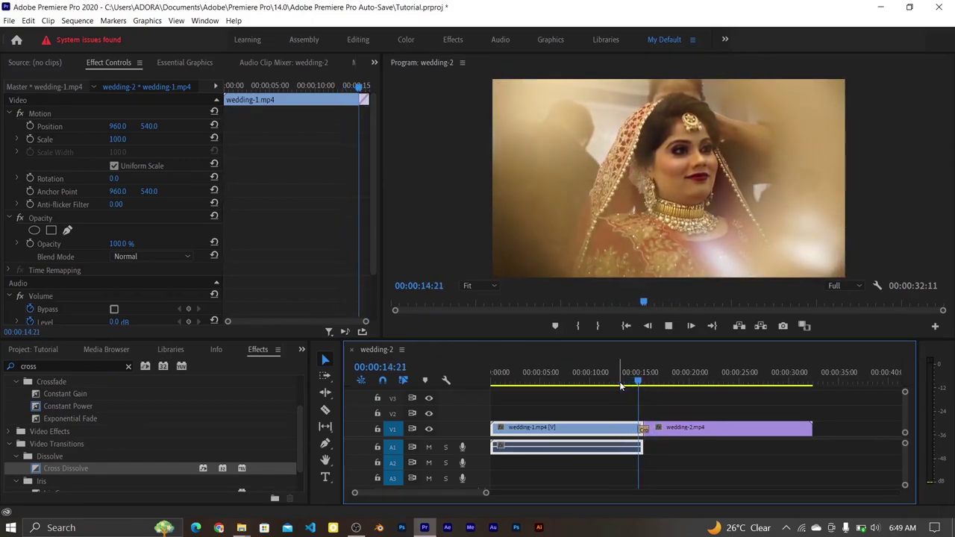
{"action": "key", "text": "space"}
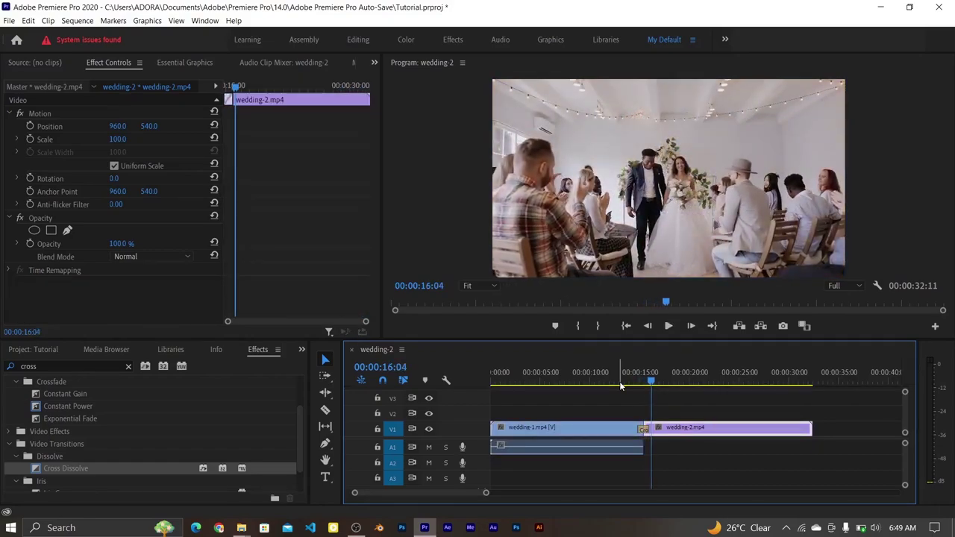
{"action": "left_click_drag", "start_coordinate": [646, 382], "coordinate": [616, 383]}
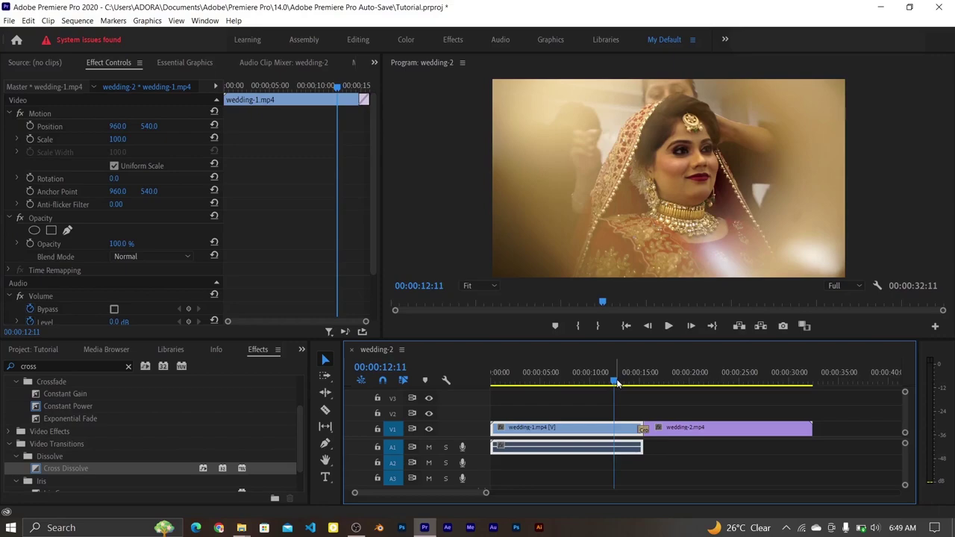
{"action": "key", "text": "space"}
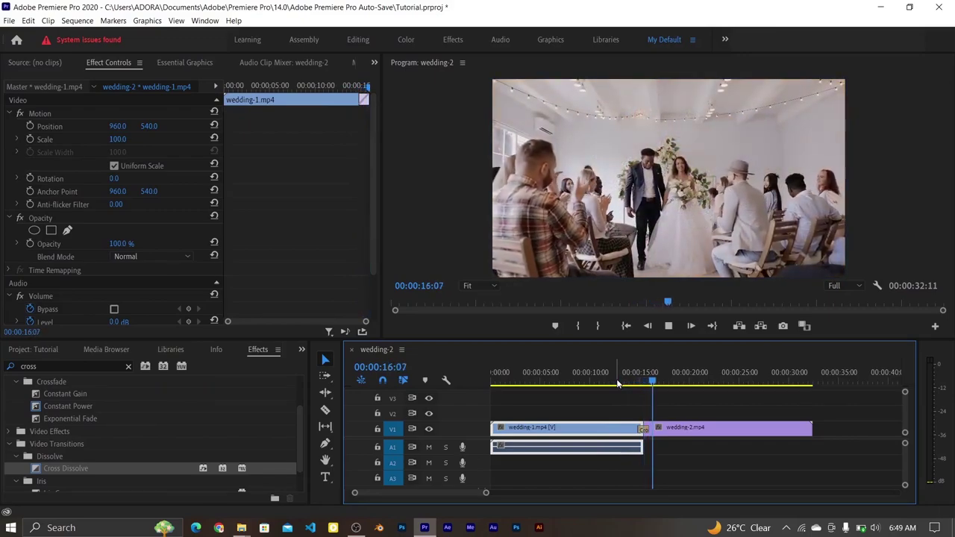
{"action": "key", "text": "space"}
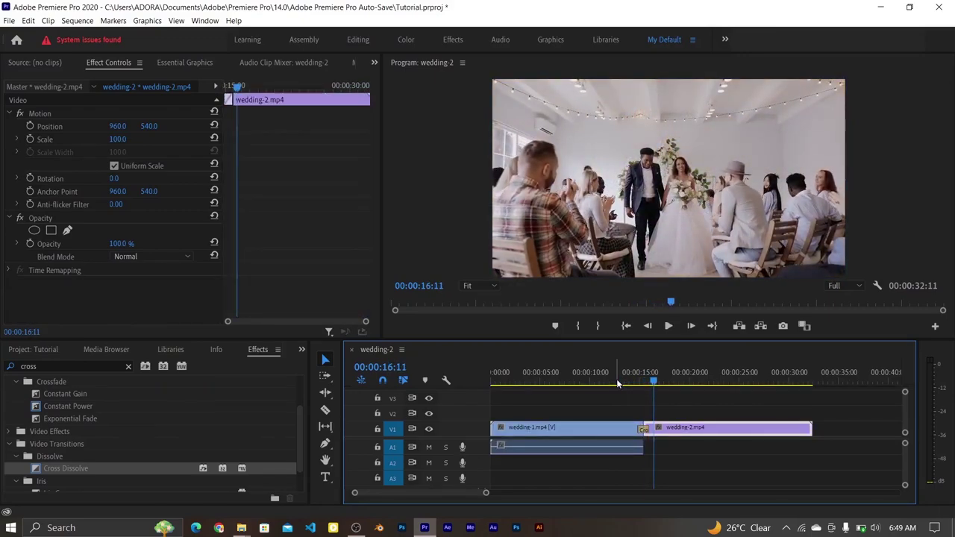
- Delete the Cross Dissolve and apply Dip to White, found by searching 'dip', at the cut
{"action": "left_click", "coordinate": [642, 429]}
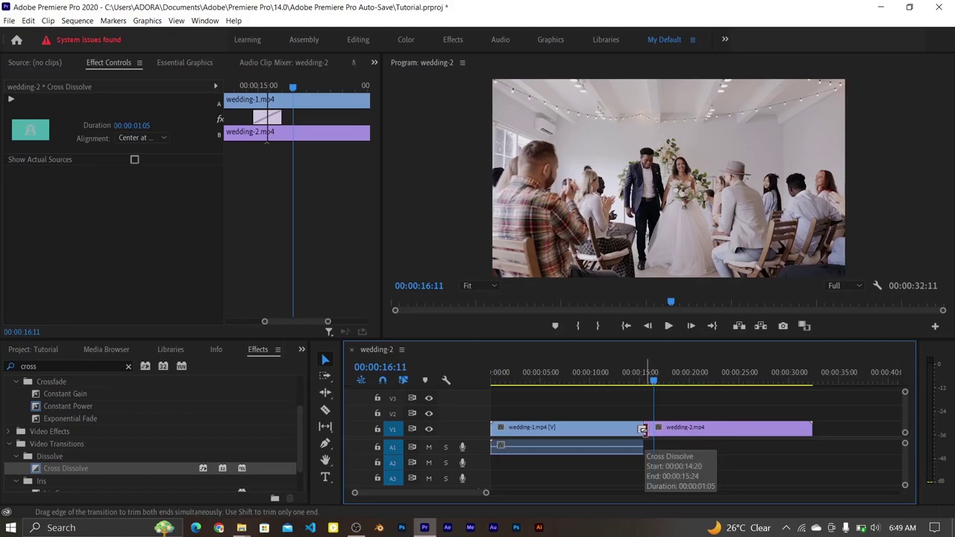
{"action": "key", "text": "Delete"}
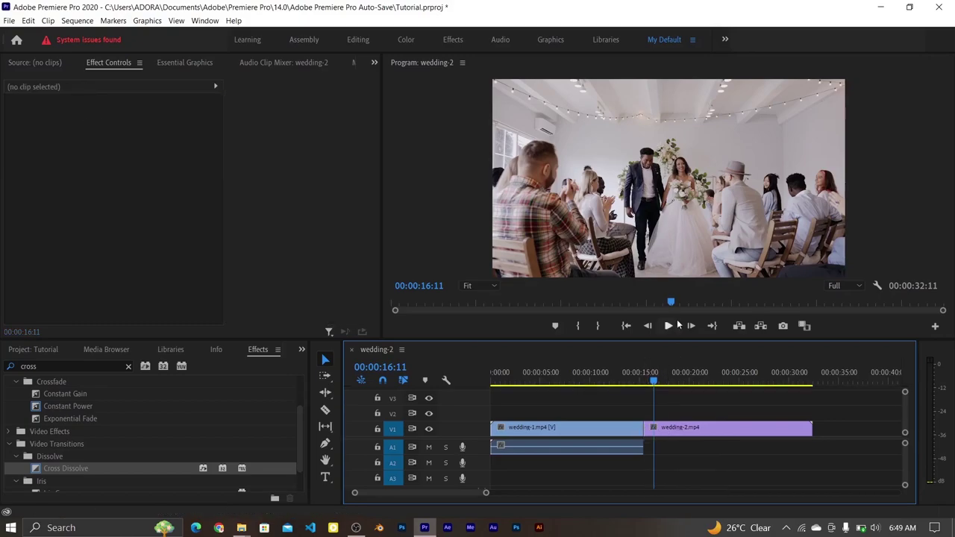
{"action": "left_click", "coordinate": [128, 367]}
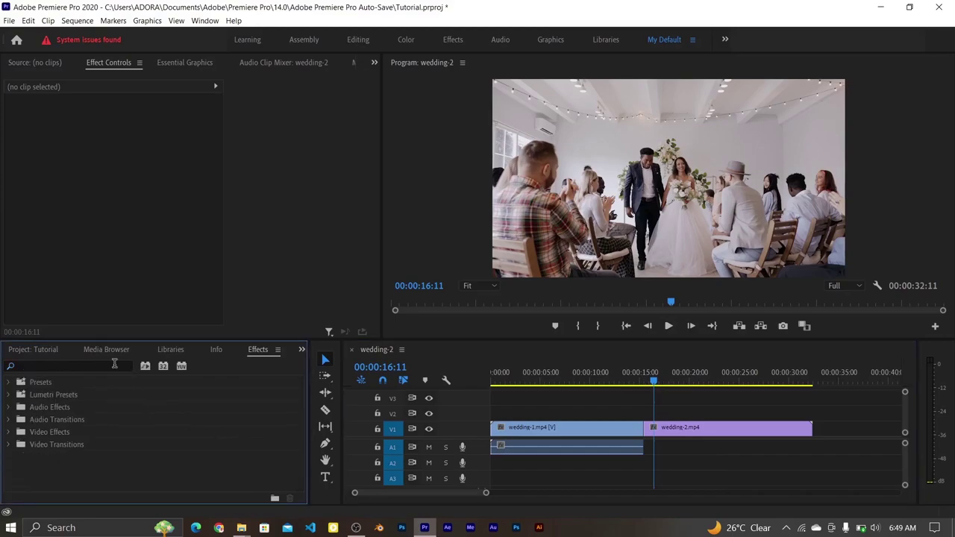
{"action": "left_click", "coordinate": [110, 365]}
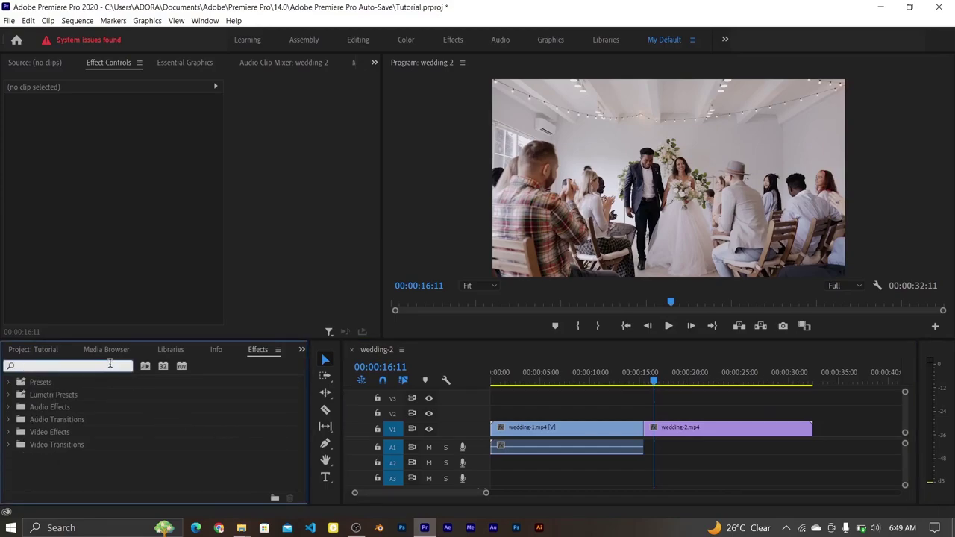
{"action": "type", "text": "dip to"}
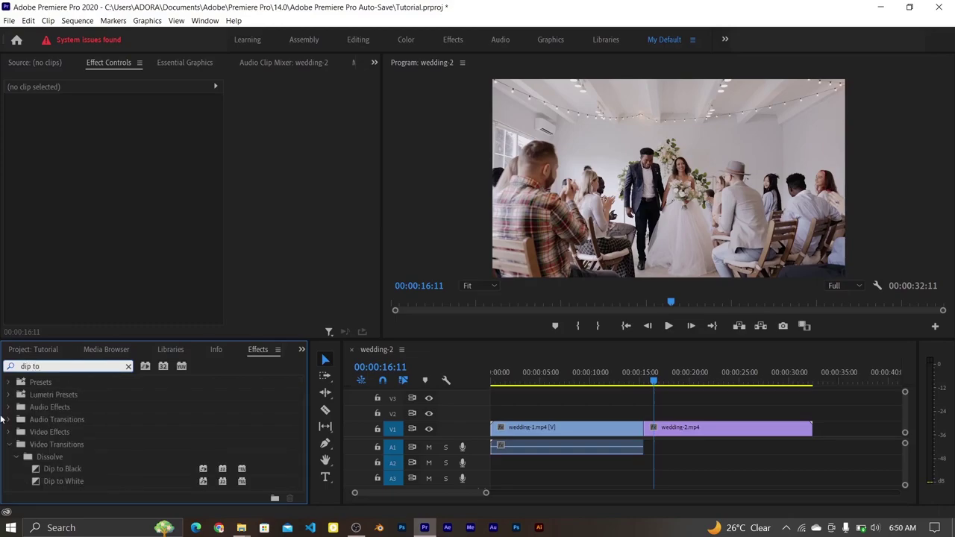
{"action": "left_click_drag", "start_coordinate": [71, 485], "coordinate": [643, 432]}
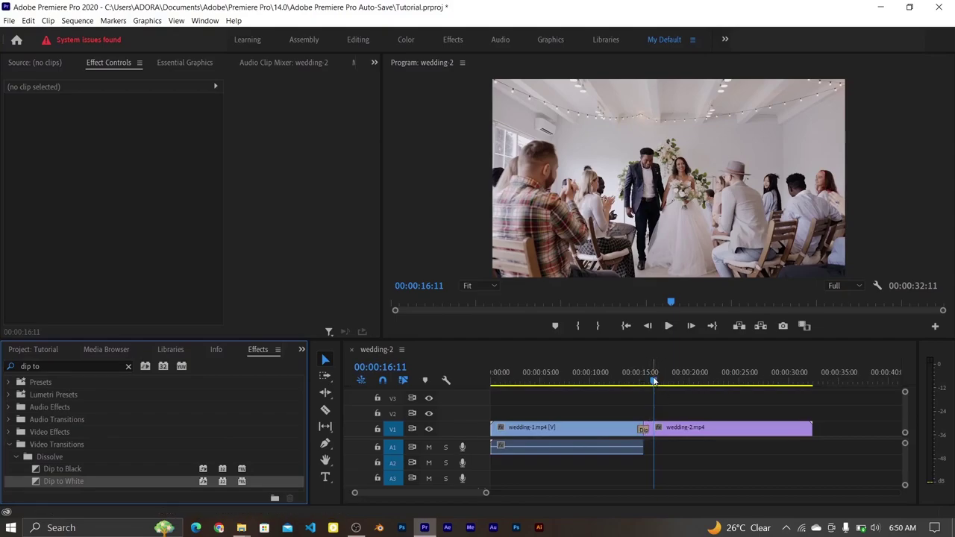
- Play through the Dip to White twice from about 13:11, then select the transition
{"action": "left_click", "coordinate": [625, 382]}
{"action": "key", "text": "space"}
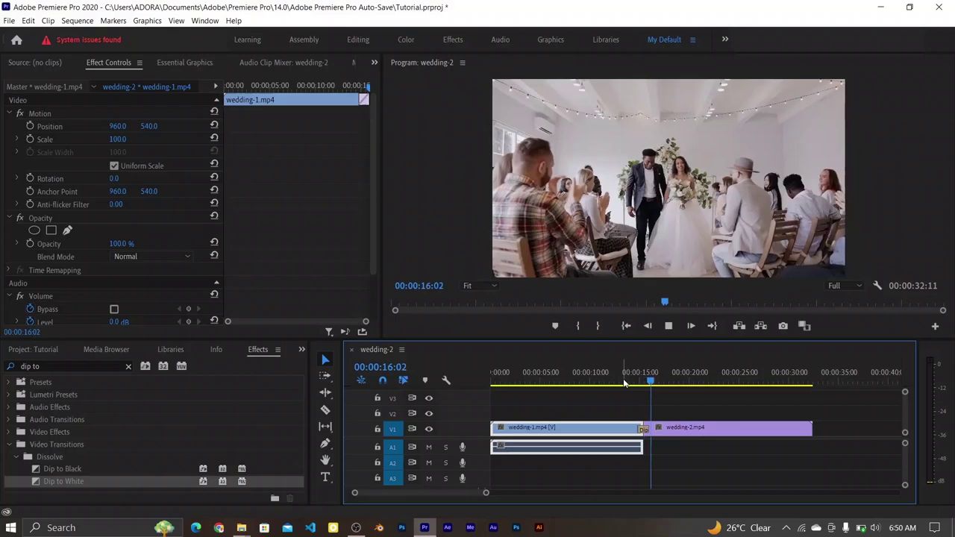
{"action": "key", "text": "space"}
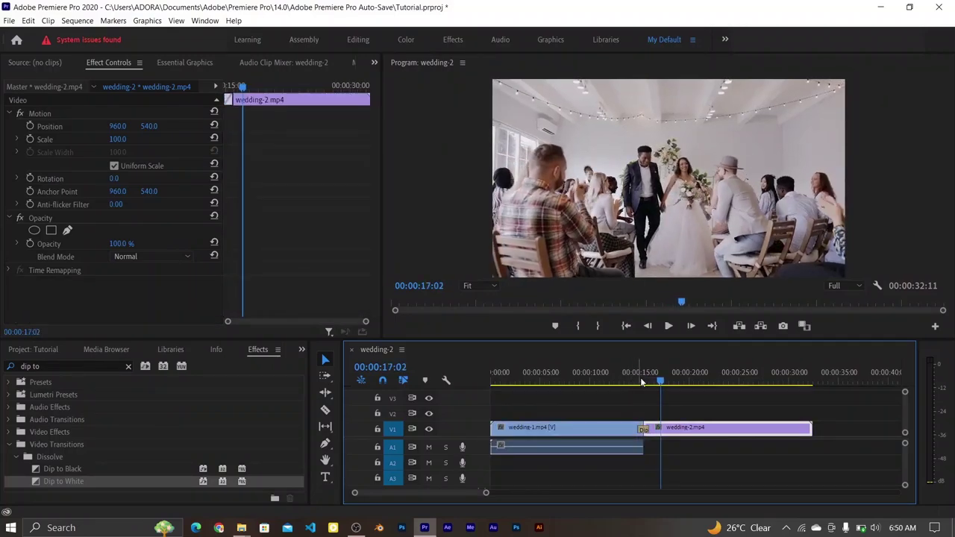
{"action": "left_click_drag", "start_coordinate": [664, 382], "coordinate": [626, 383]}
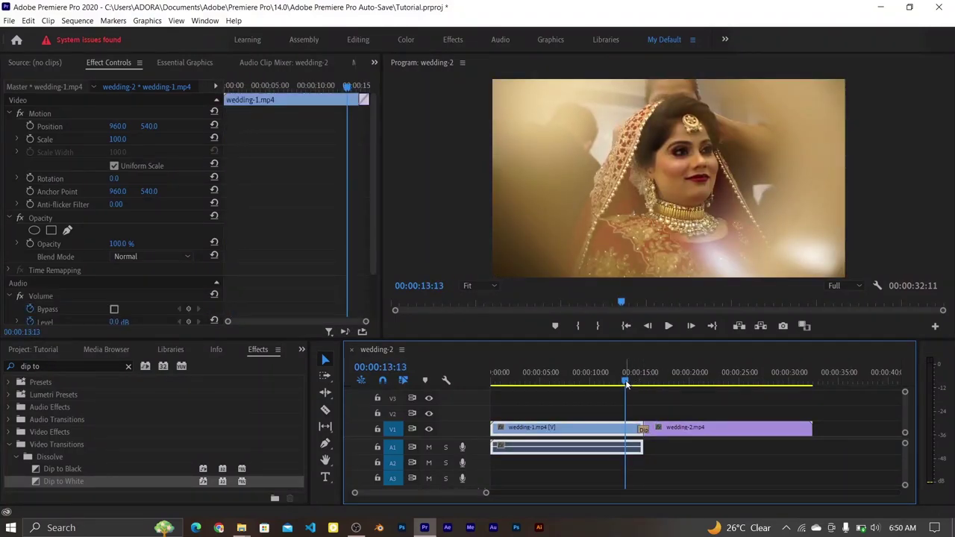
{"action": "key", "text": "space"}
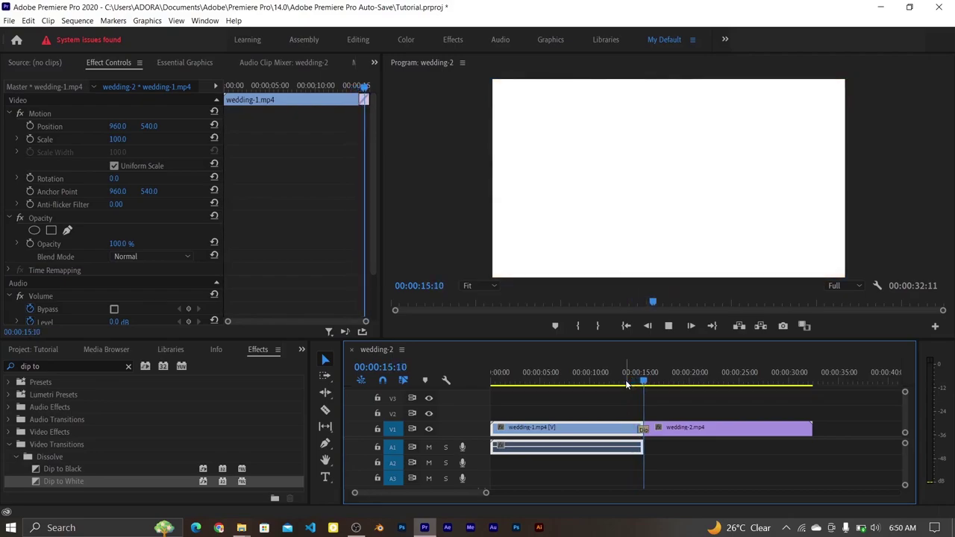
{"action": "left_click", "coordinate": [645, 428]}
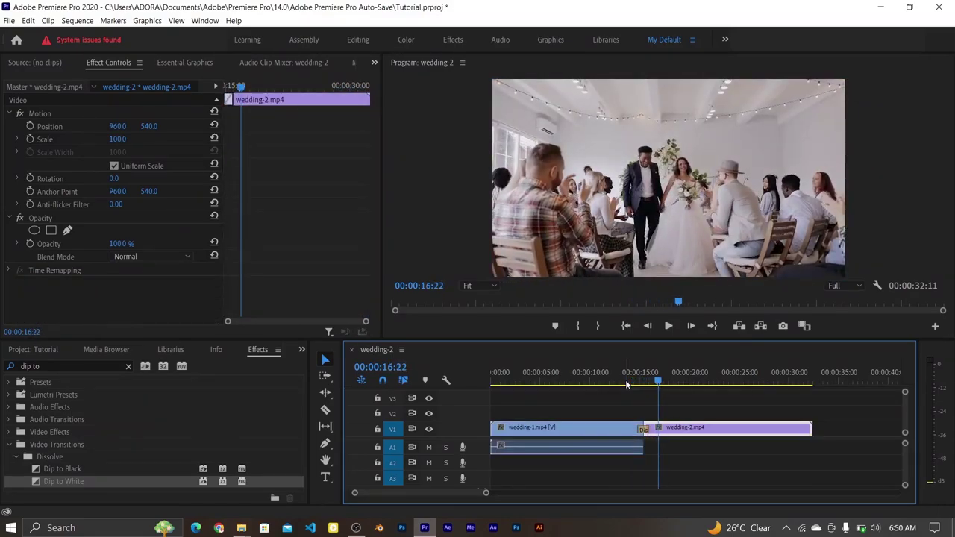
{"action": "left_click", "coordinate": [645, 428]}
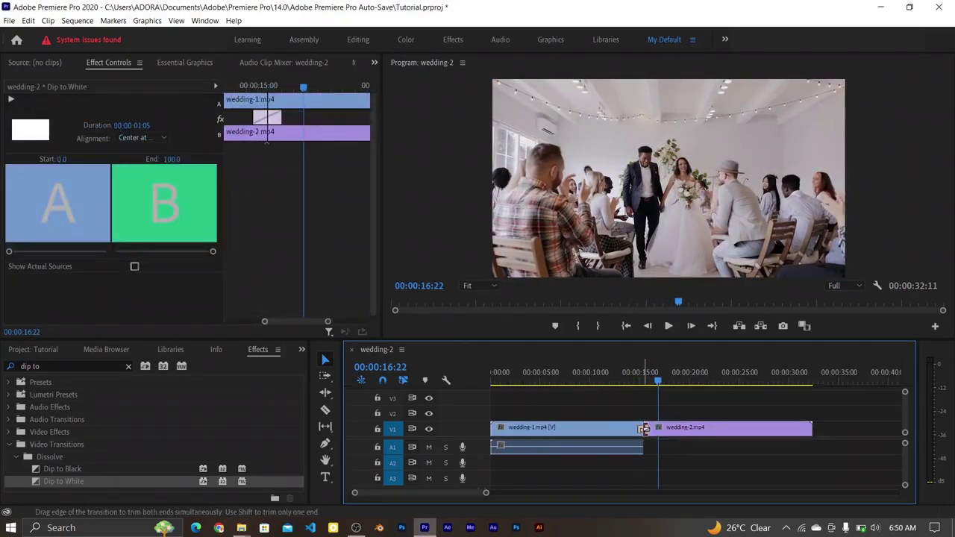
- Replace the Dip to White with Dip to Black at the cut between the clips
{"action": "key", "text": "Delete"}
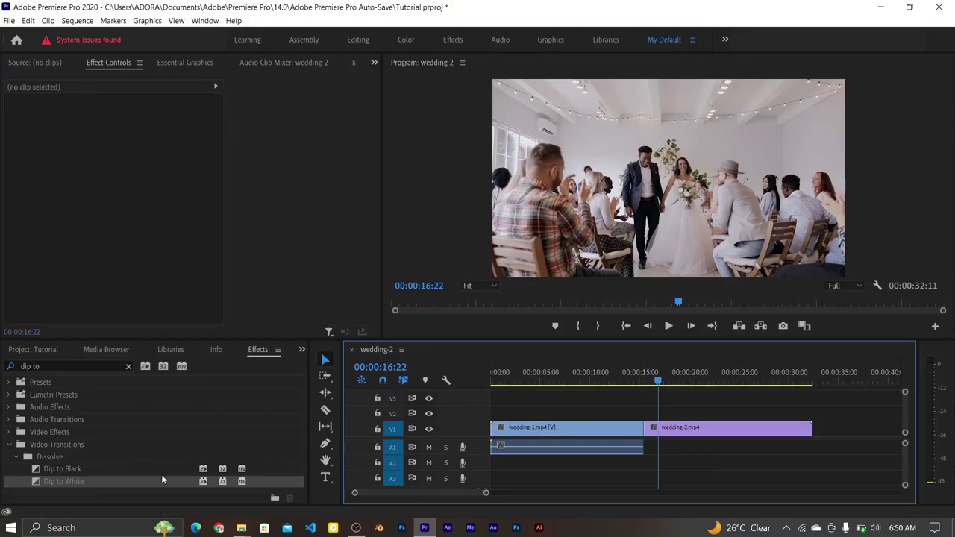
{"action": "left_click_drag", "start_coordinate": [45, 469], "coordinate": [244, 419]}
{"action": "left_click_drag", "start_coordinate": [631, 371], "coordinate": [643, 428]}
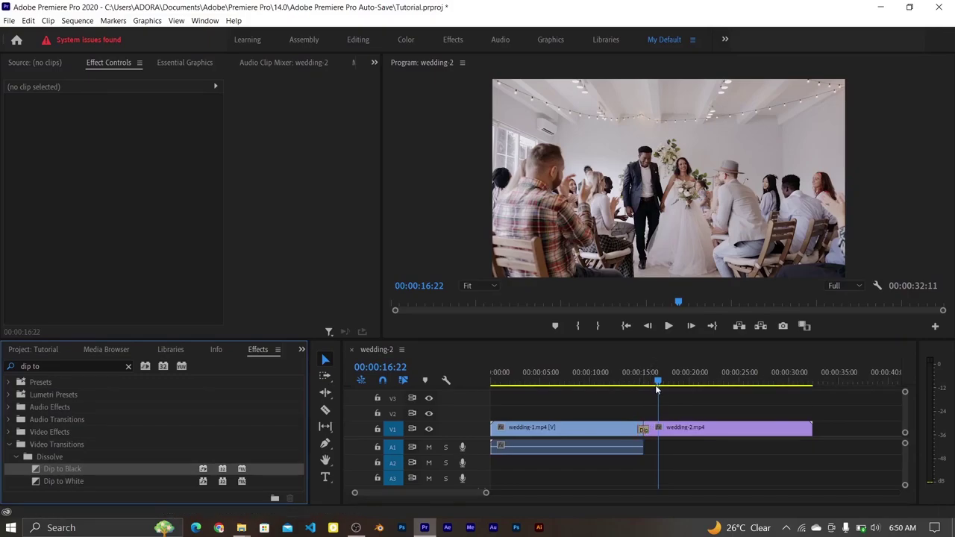
- Play through the Dip to Black twice starting from 13:24
{"action": "left_click_drag", "start_coordinate": [658, 383], "coordinate": [629, 383]}
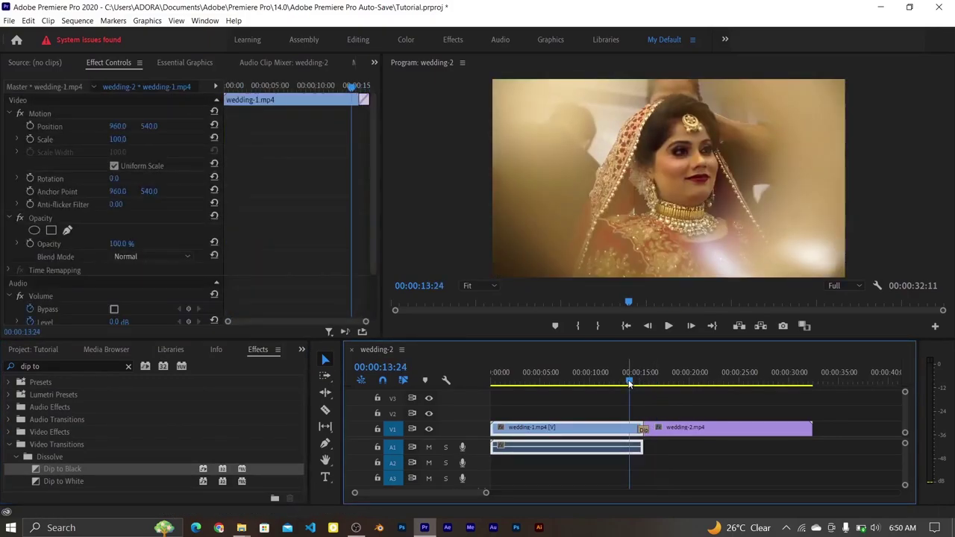
{"action": "key", "text": "space"}
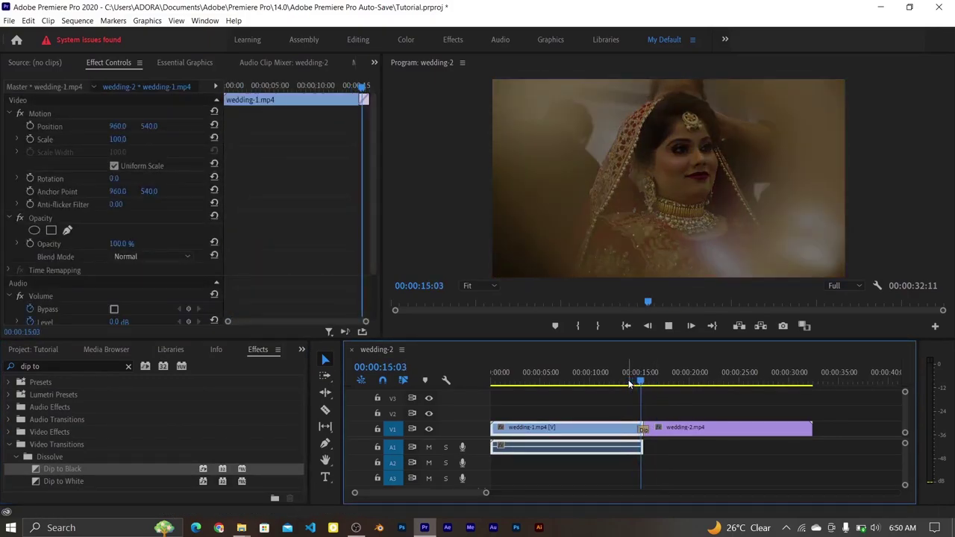
{"action": "key", "text": "space"}
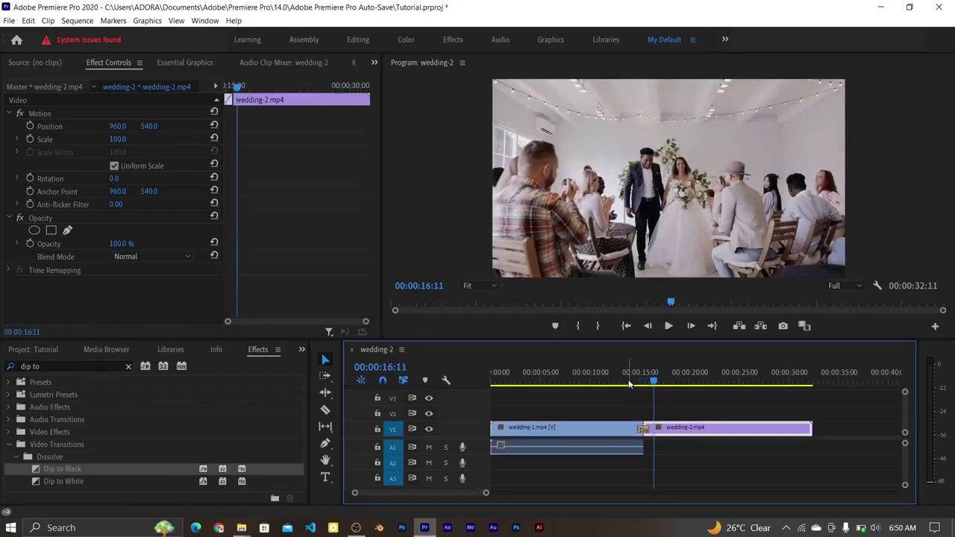
{"action": "left_click", "coordinate": [630, 382]}
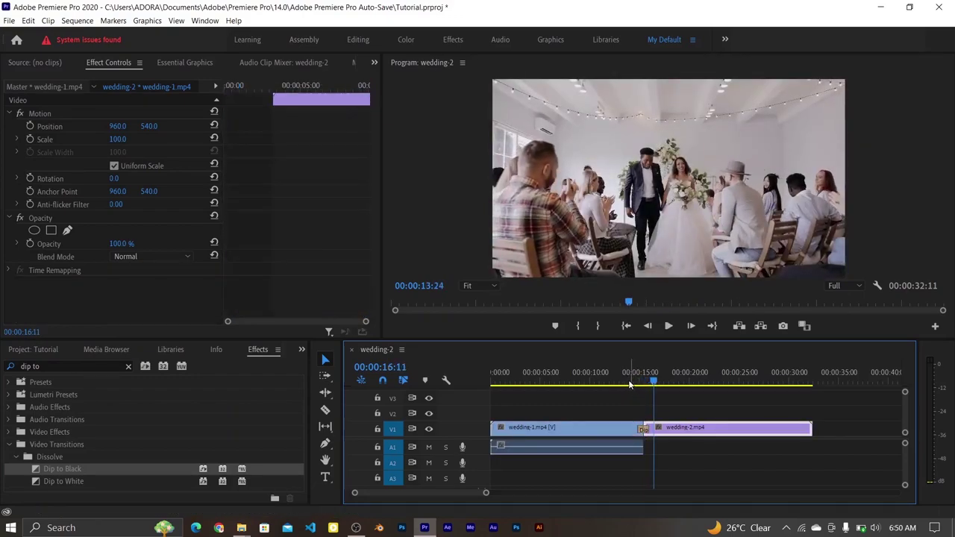
{"action": "key", "text": "space"}
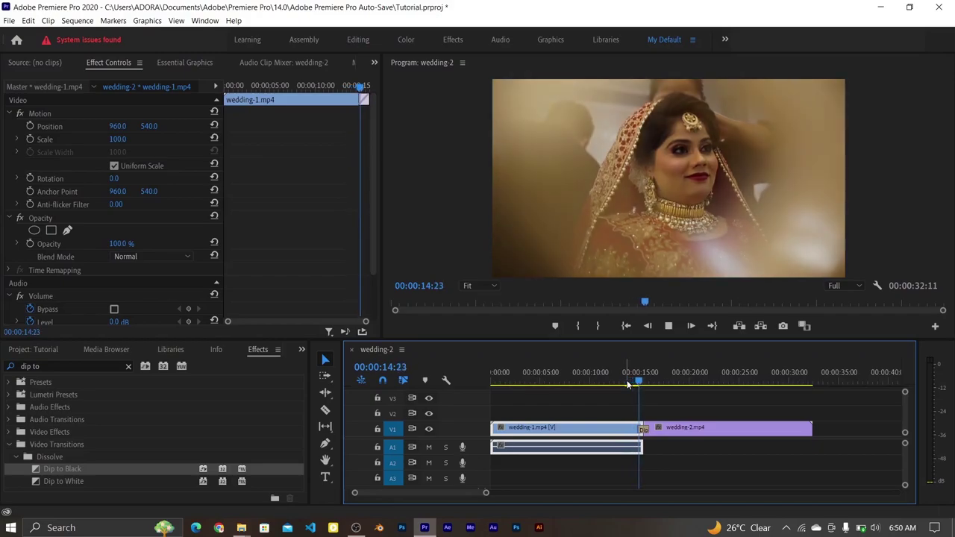
{"action": "left_click", "coordinate": [631, 402]}
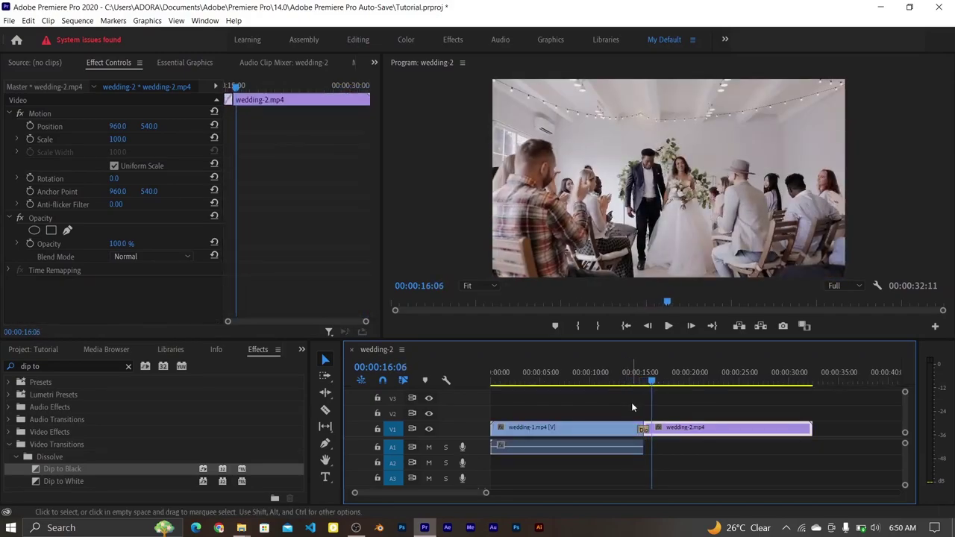
{"action": "left_click", "coordinate": [644, 429]}
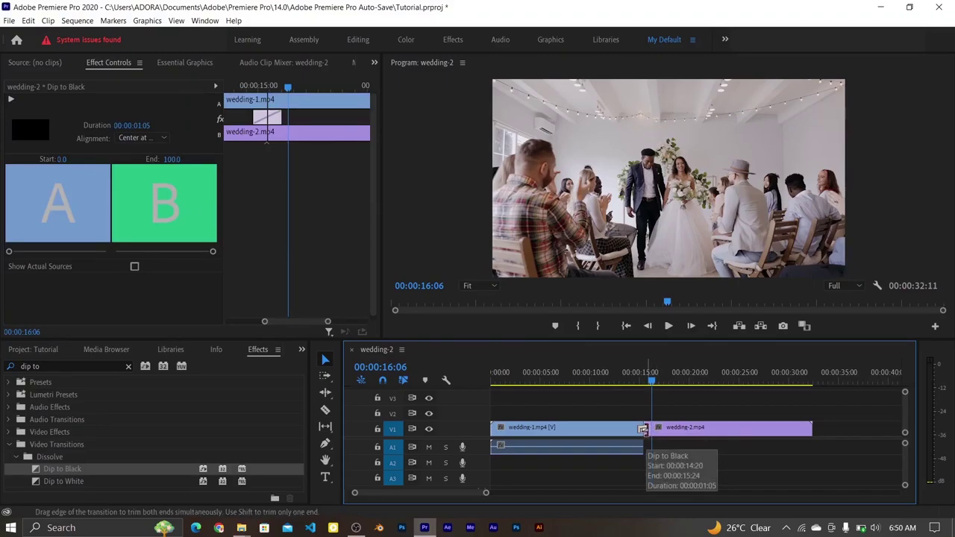
{"action": "left_click_drag", "start_coordinate": [642, 430], "coordinate": [613, 433]}
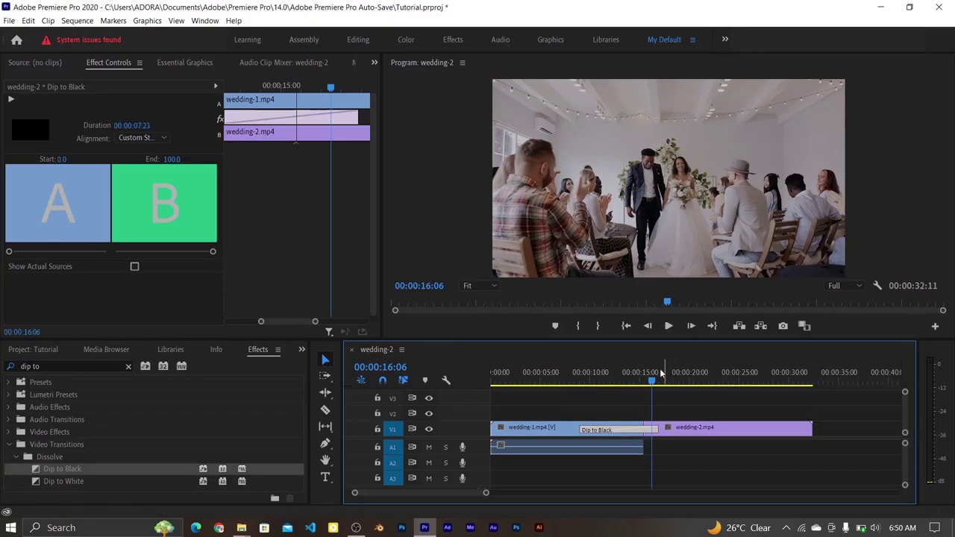
{"action": "left_click", "coordinate": [600, 383]}
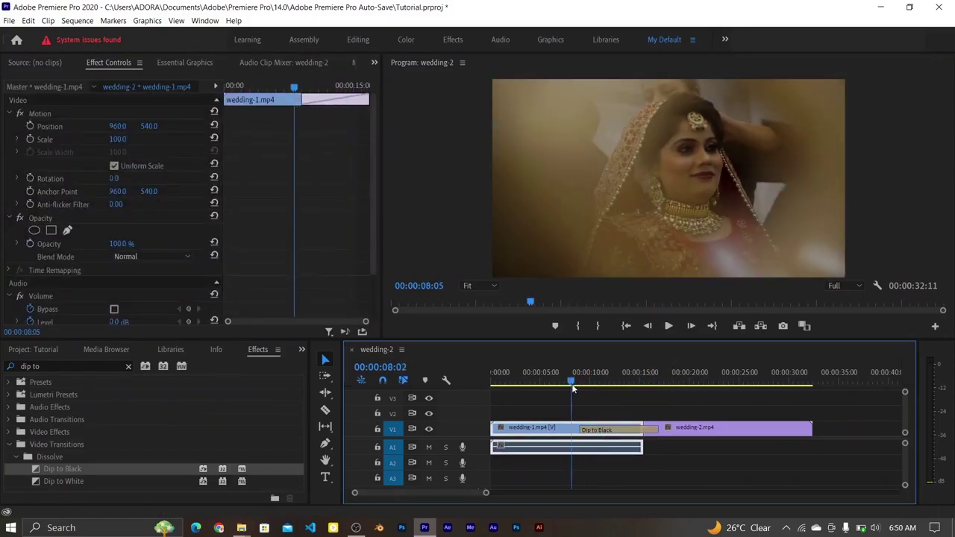
{"action": "left_click_drag", "start_coordinate": [572, 388], "coordinate": [572, 388]}
{"action": "key", "text": "space"}
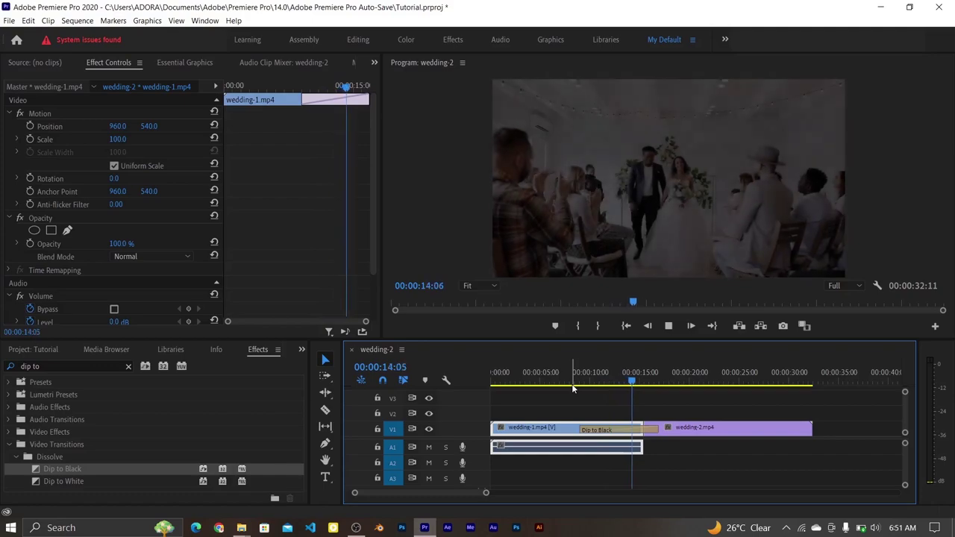
{"action": "key", "text": "space"}
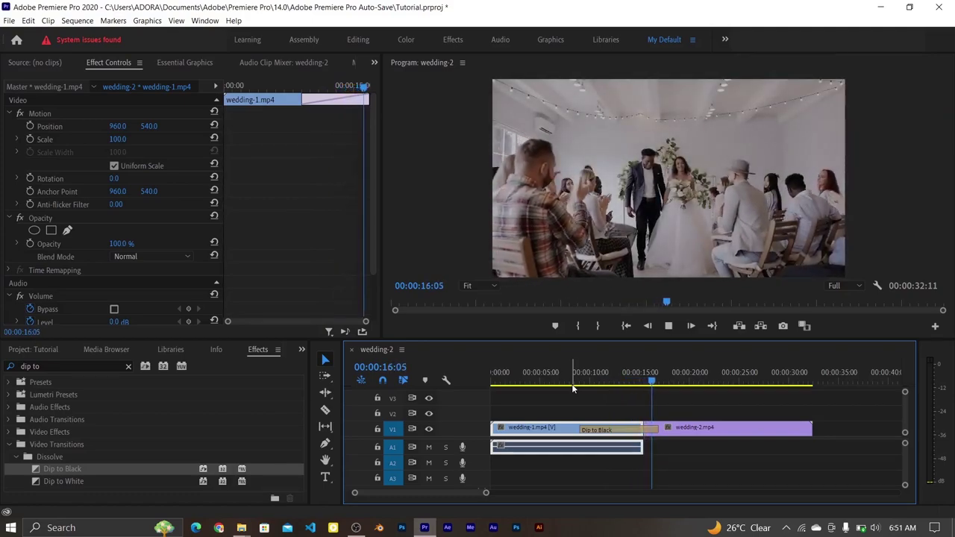
- Delete Dip to Black and drag Page Peel from Video Transitions onto the wedding-1/wedding-2 cut
{"action": "left_click", "coordinate": [613, 433]}
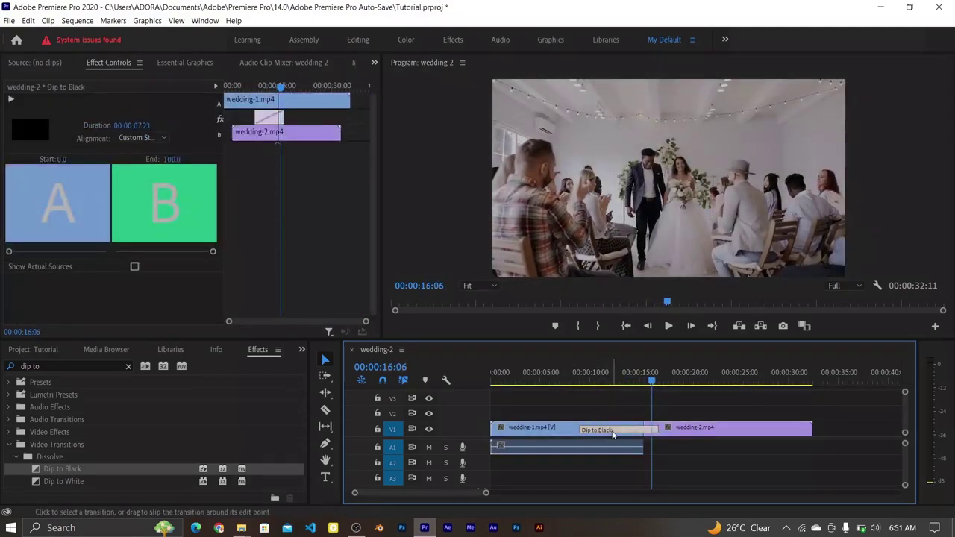
{"action": "key", "text": "Delete"}
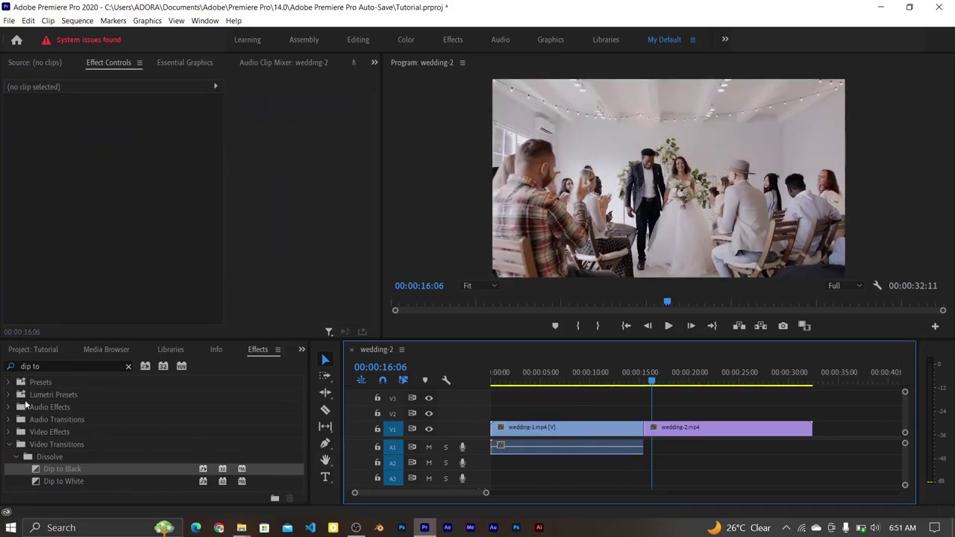
{"action": "left_click", "coordinate": [127, 367]}
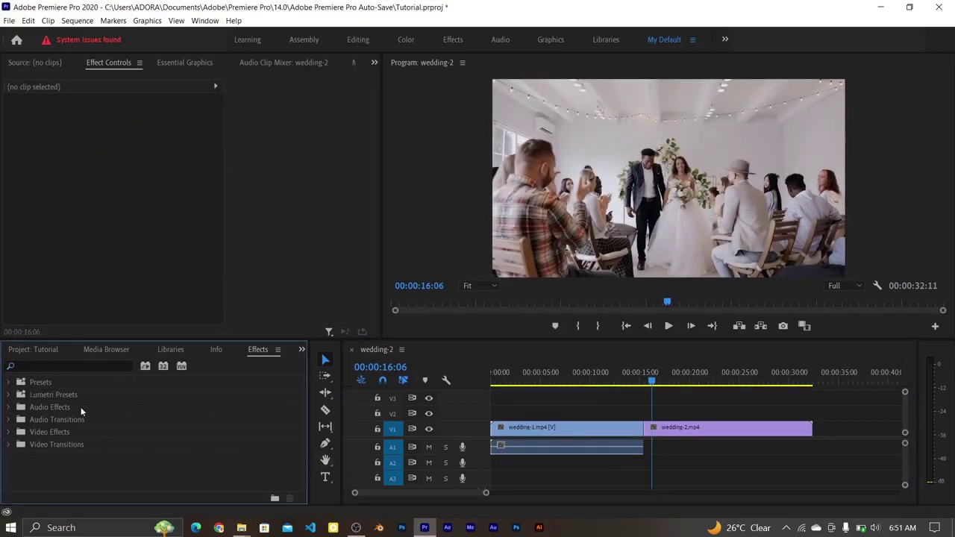
{"action": "left_click", "coordinate": [10, 445]}
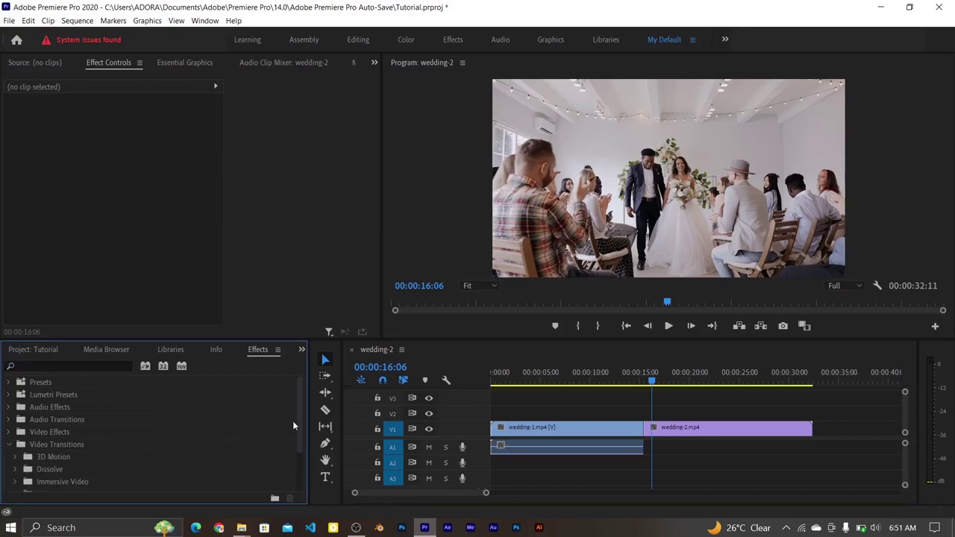
{"action": "scroll", "coordinate": [297, 433], "scroll_direction": "down", "scroll_amount": 4}
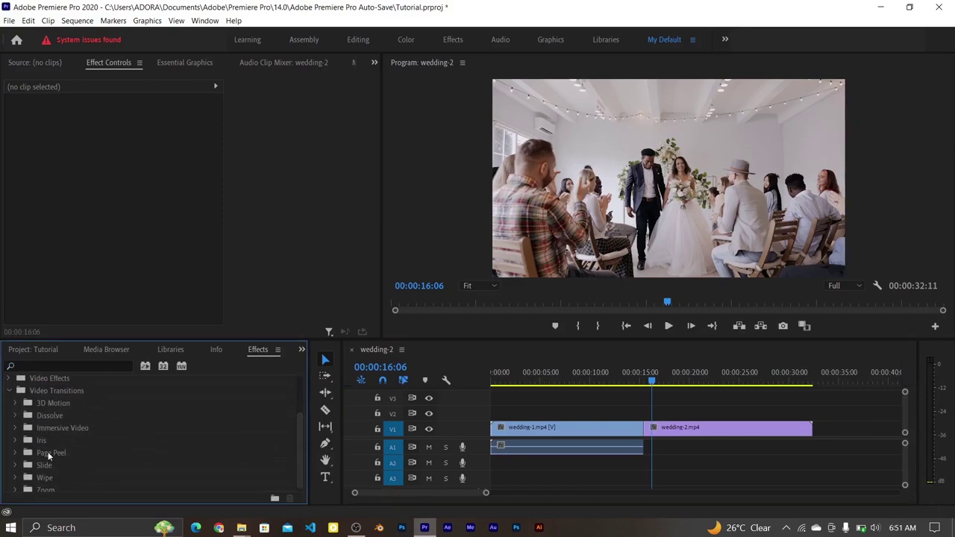
{"action": "left_click", "coordinate": [15, 452]}
{"action": "left_click_drag", "start_coordinate": [299, 432], "coordinate": [299, 452]}
{"action": "left_click_drag", "start_coordinate": [54, 437], "coordinate": [545, 393]}
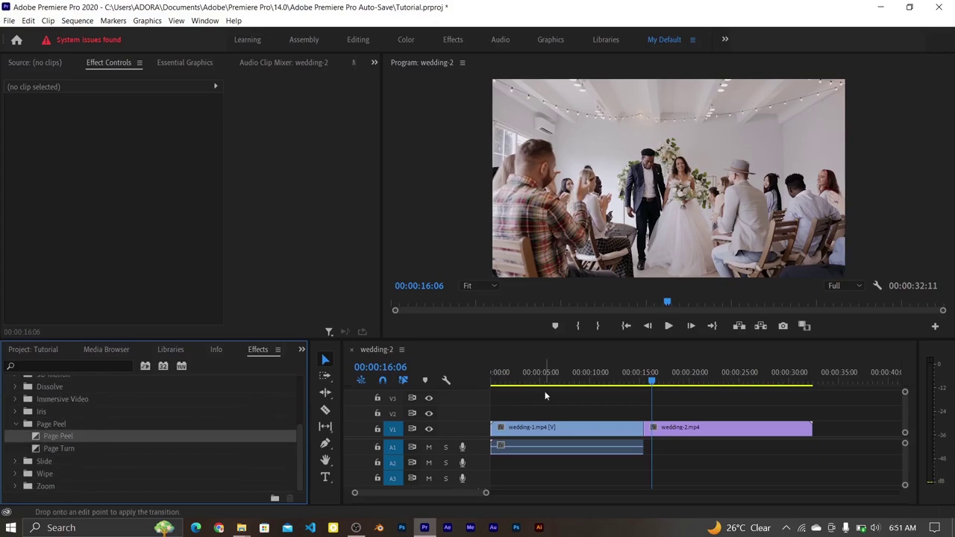
{"action": "left_click_drag", "start_coordinate": [637, 419], "coordinate": [644, 427]}
{"action": "left_click_drag", "start_coordinate": [652, 380], "coordinate": [624, 383]}
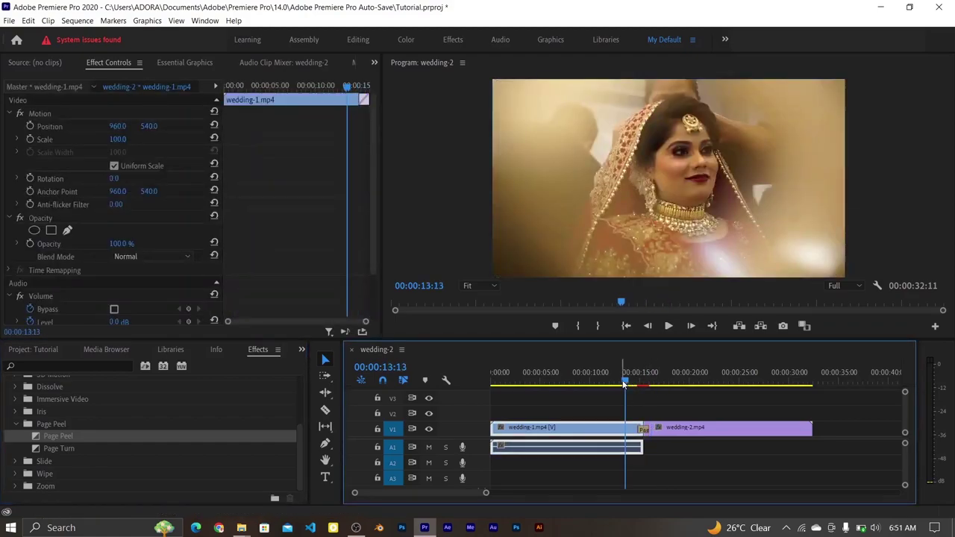
{"action": "key", "text": "space"}
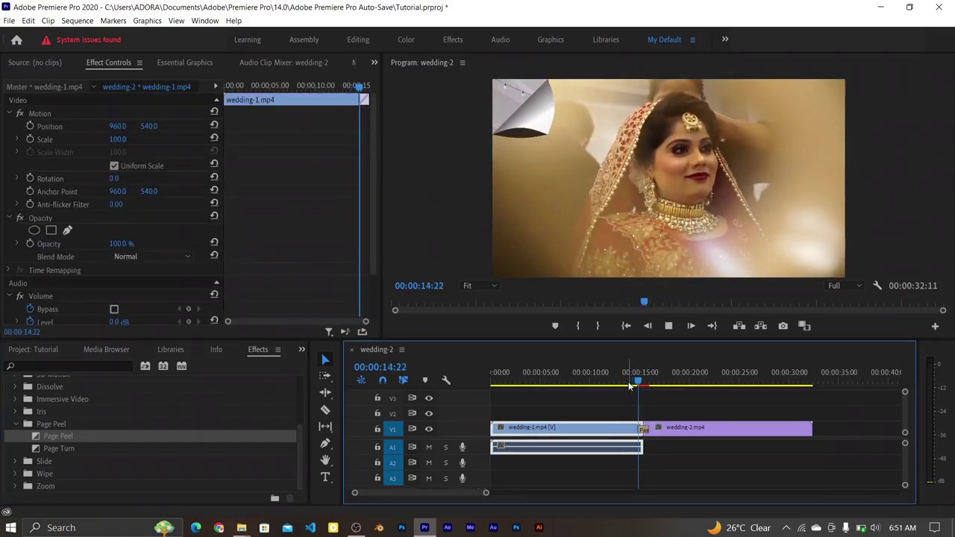
{"action": "key", "text": "space"}
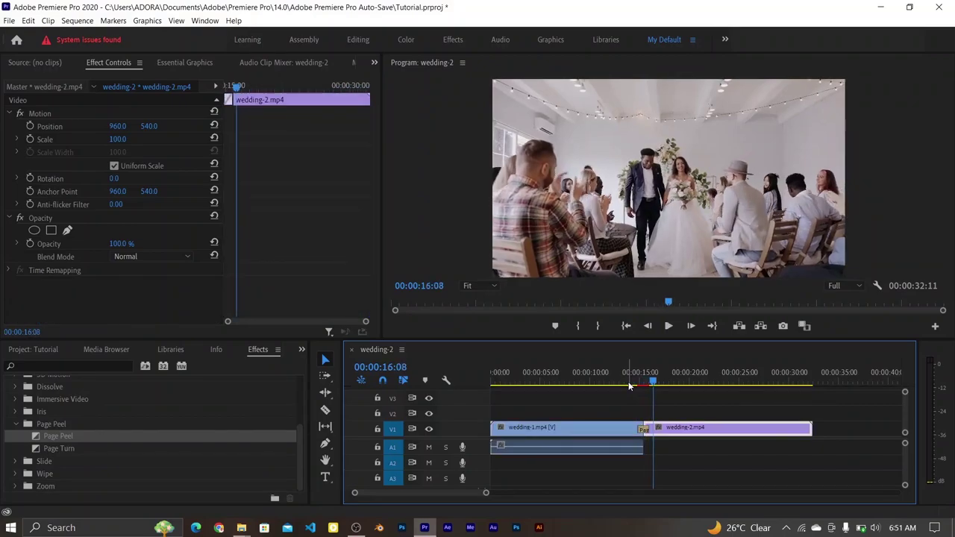
{"action": "left_click", "coordinate": [619, 383]}
{"action": "key", "text": "space"}
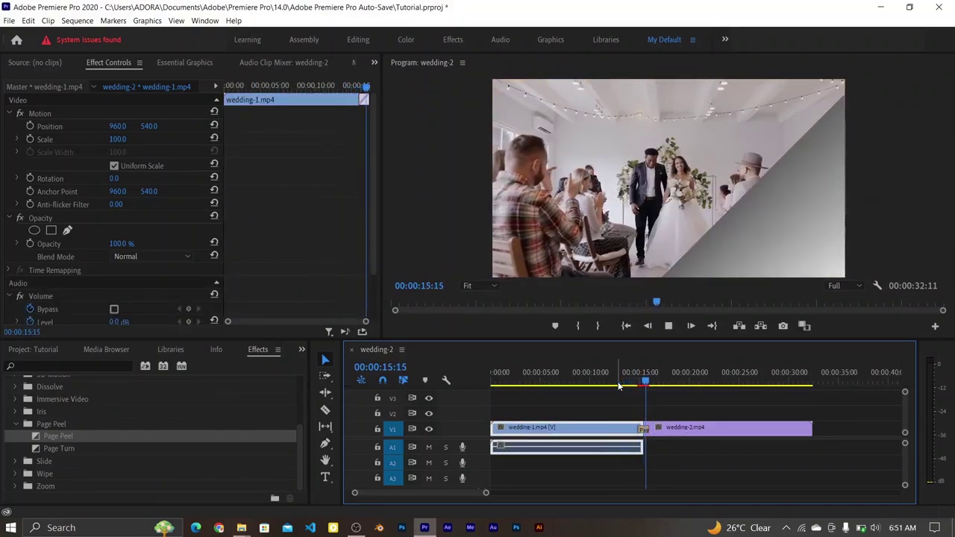
{"action": "left_click", "coordinate": [644, 429]}
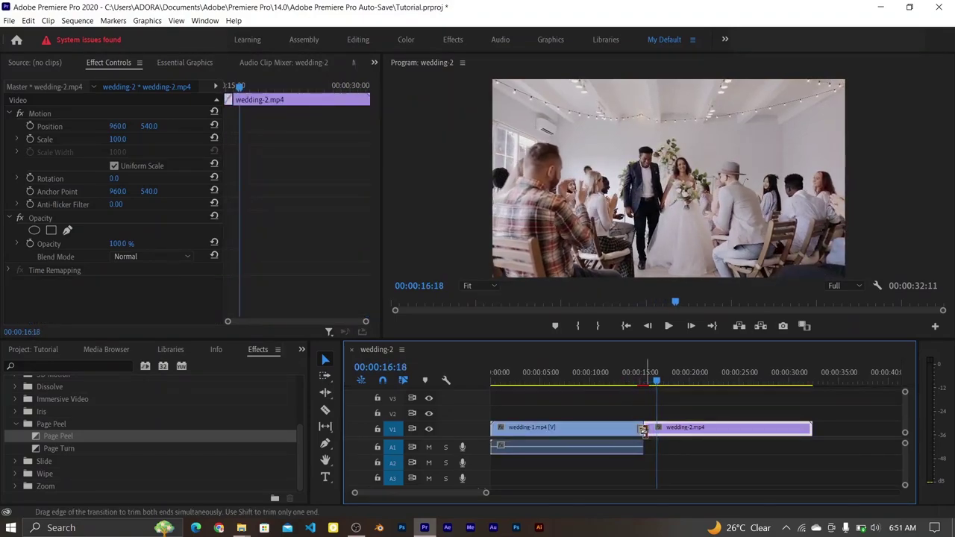
{"action": "left_click", "coordinate": [626, 383]}
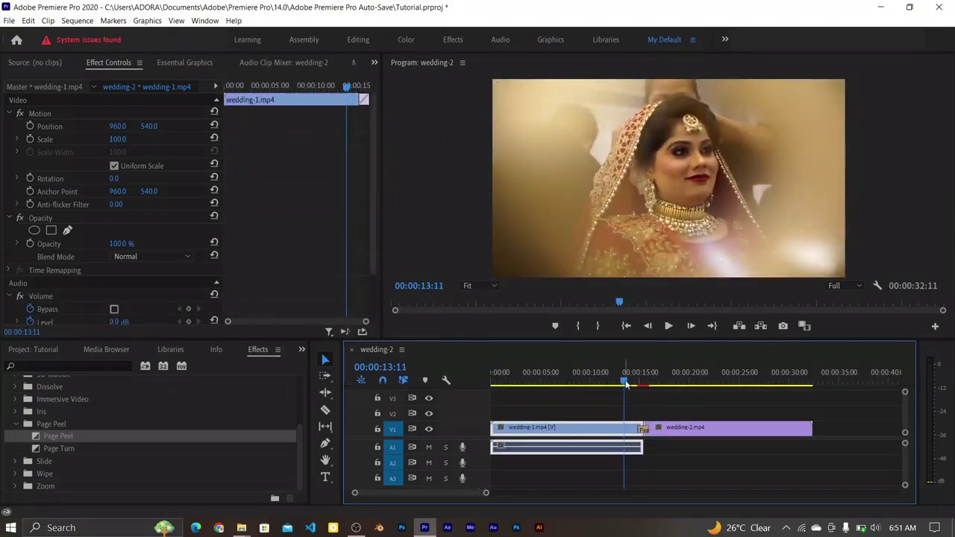
{"action": "key", "text": "space"}
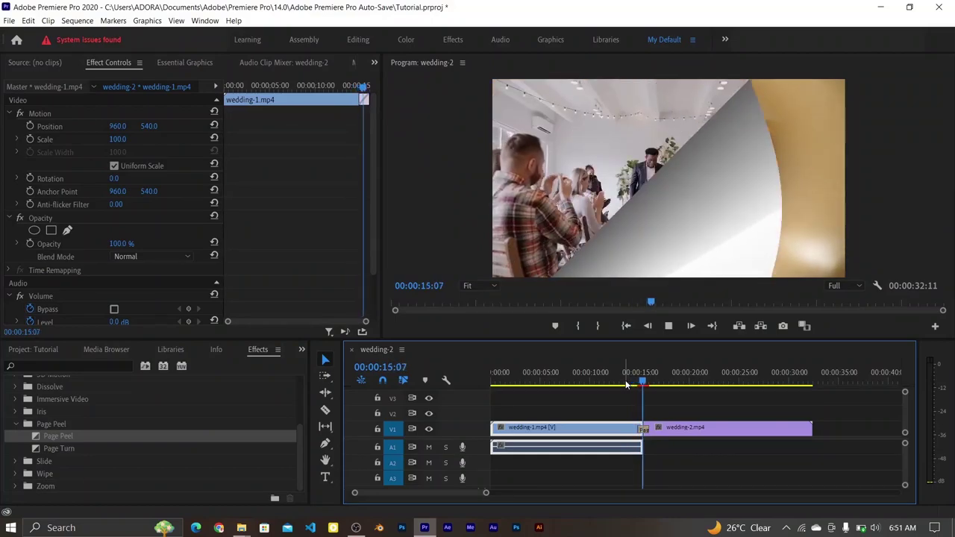
{"action": "left_click", "coordinate": [633, 383]}
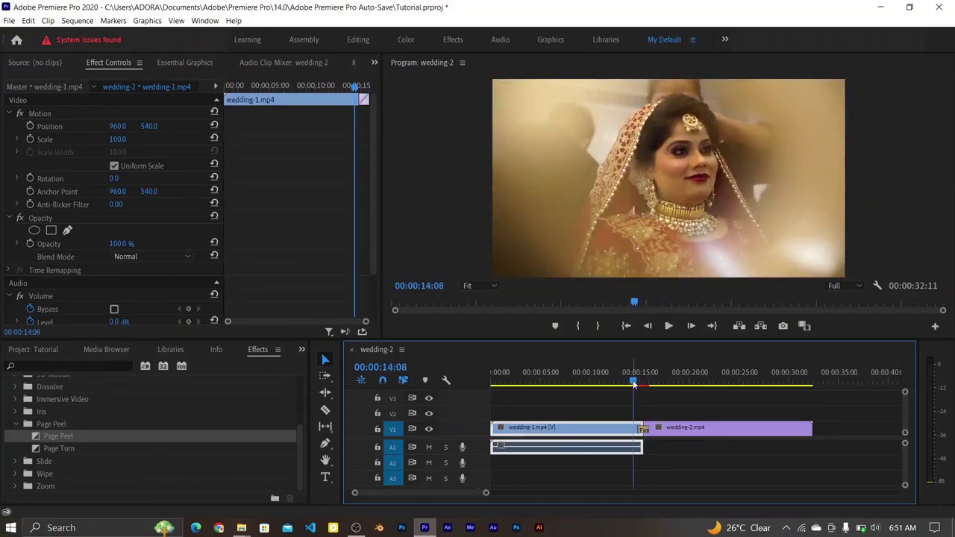
{"action": "key", "text": "space"}
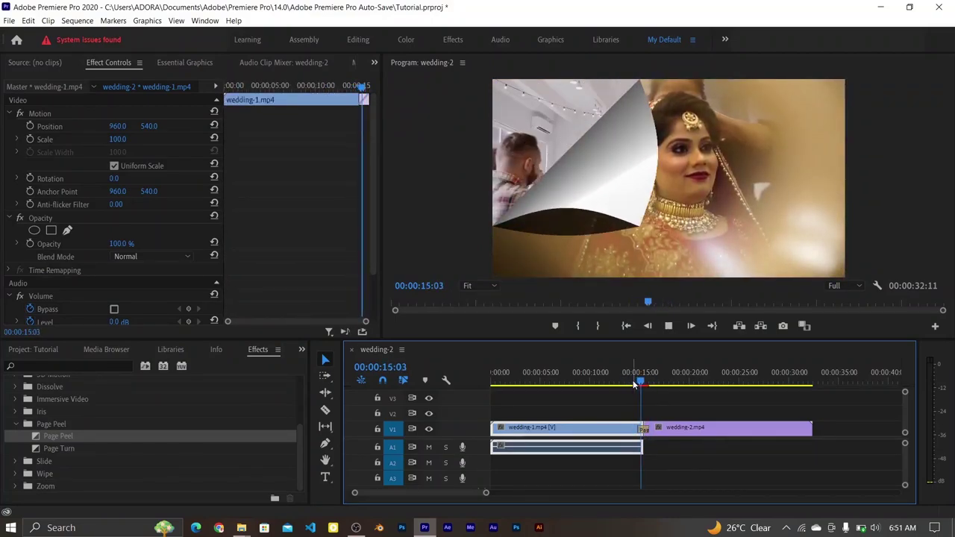
{"action": "left_click", "coordinate": [624, 384]}
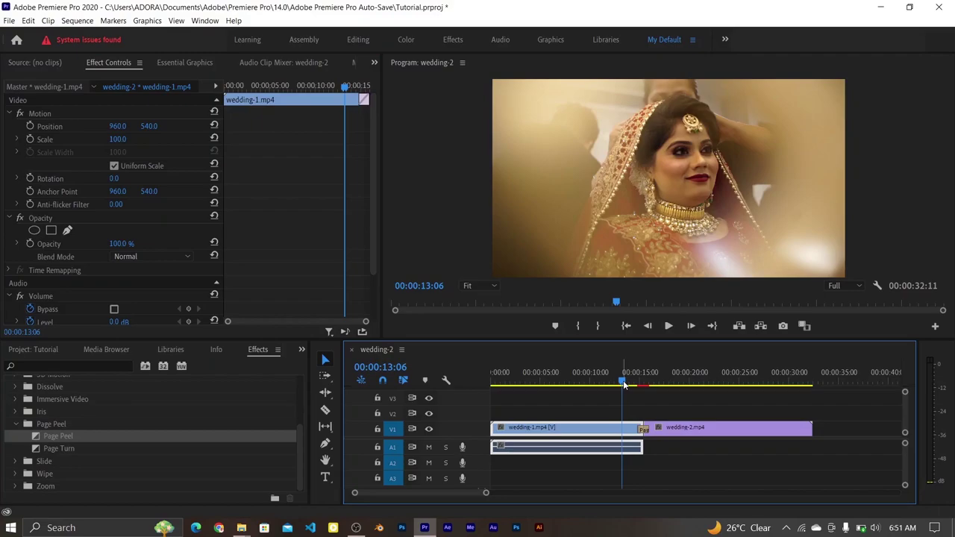
{"action": "key", "text": "space"}
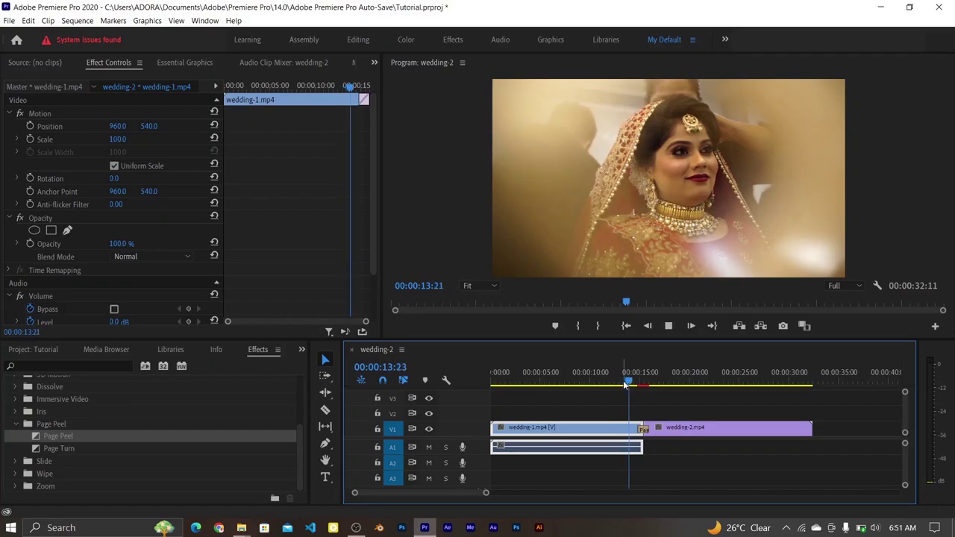
{"action": "key", "text": "space"}
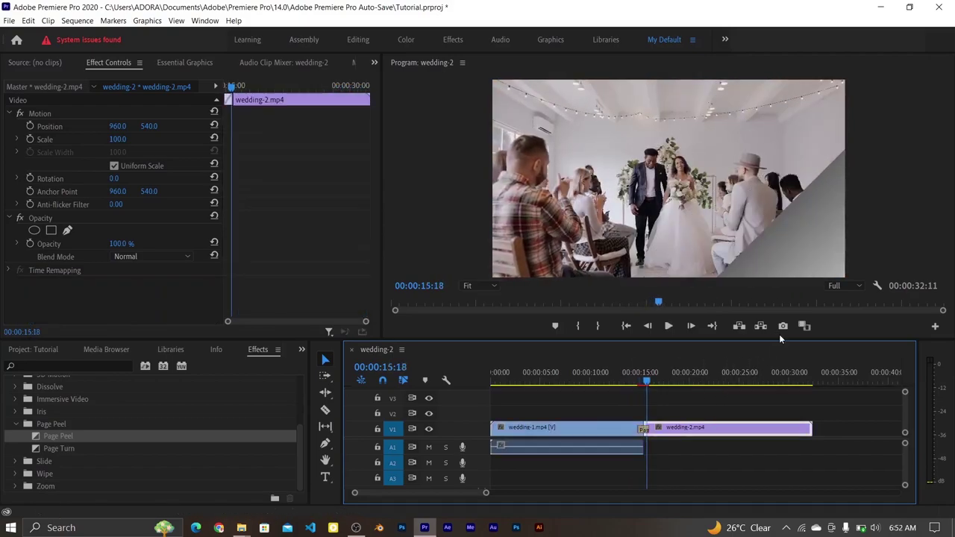
- Set the Program monitor playback resolution to 1/4 and play the Page Peel from about 13 seconds
{"action": "left_click", "coordinate": [856, 287]}
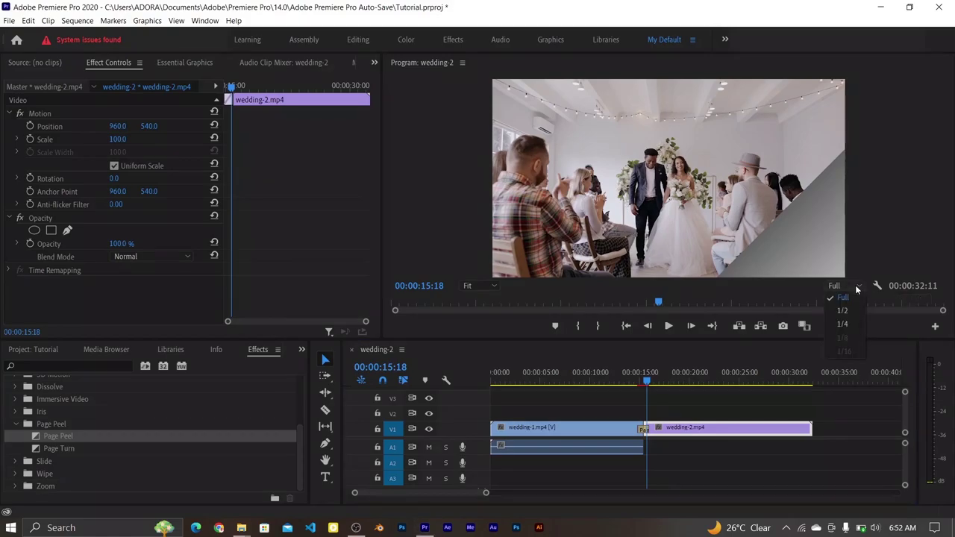
{"action": "left_click", "coordinate": [851, 324]}
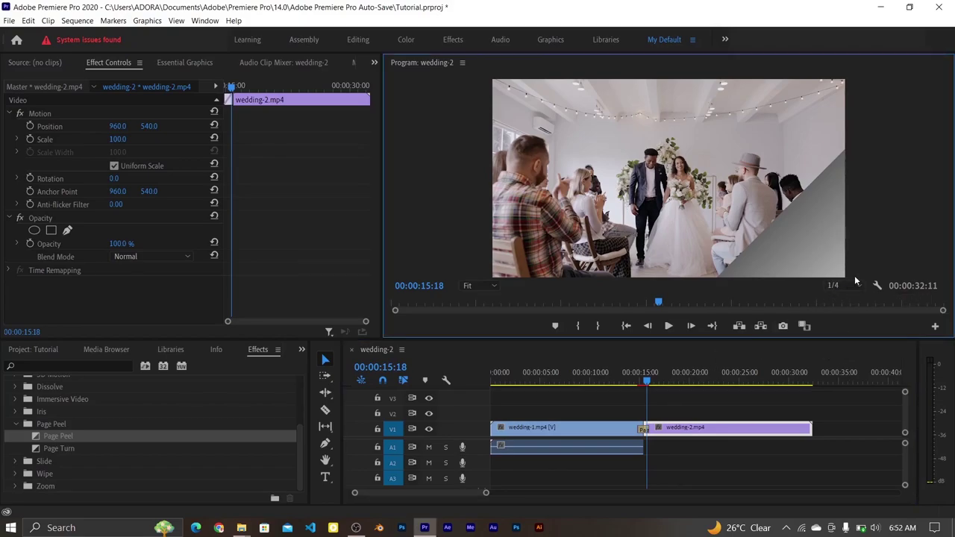
{"action": "left_click_drag", "start_coordinate": [648, 383], "coordinate": [624, 386]}
{"action": "key", "text": "space"}
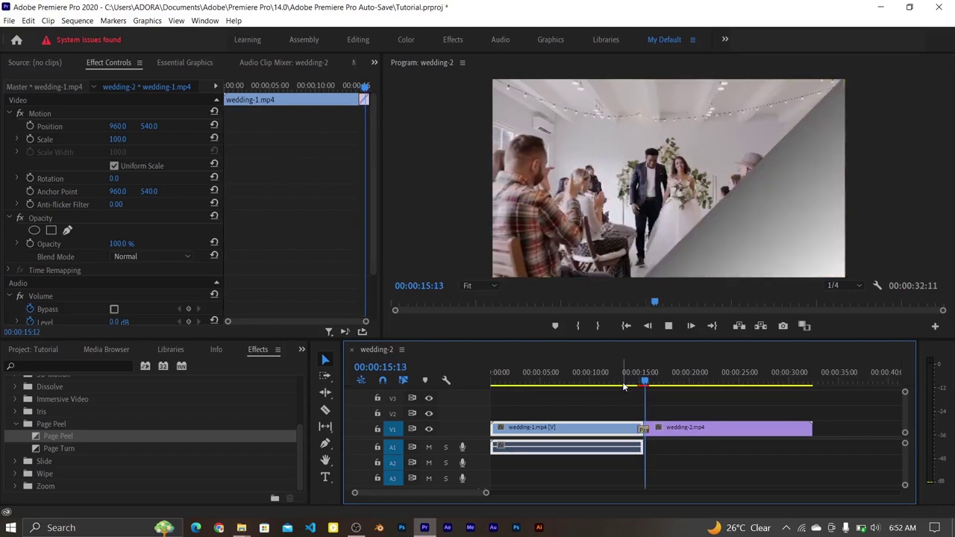
{"action": "key", "text": "space"}
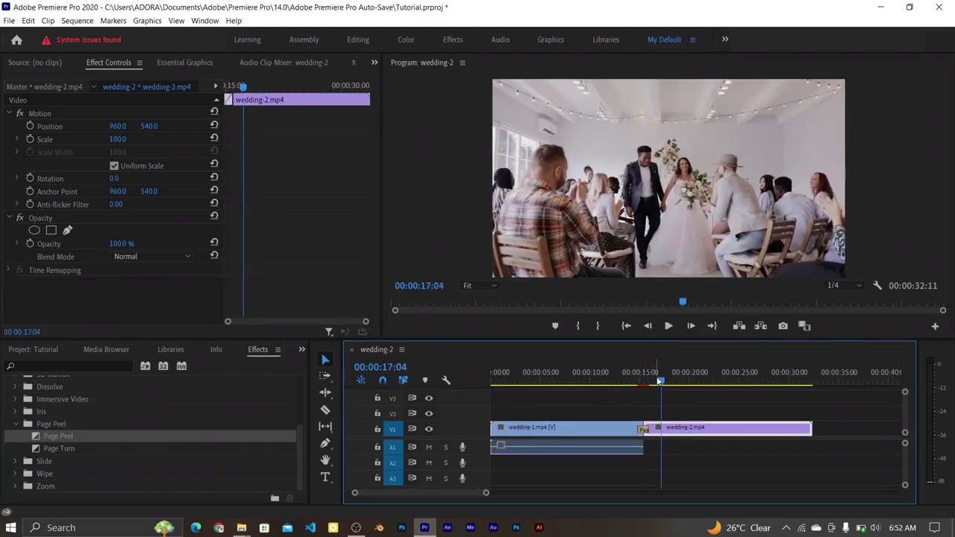
- Replay the Page Peel from 14 seconds, then collapse the Page Peel folder
{"action": "left_click_drag", "start_coordinate": [643, 382], "coordinate": [630, 382]}
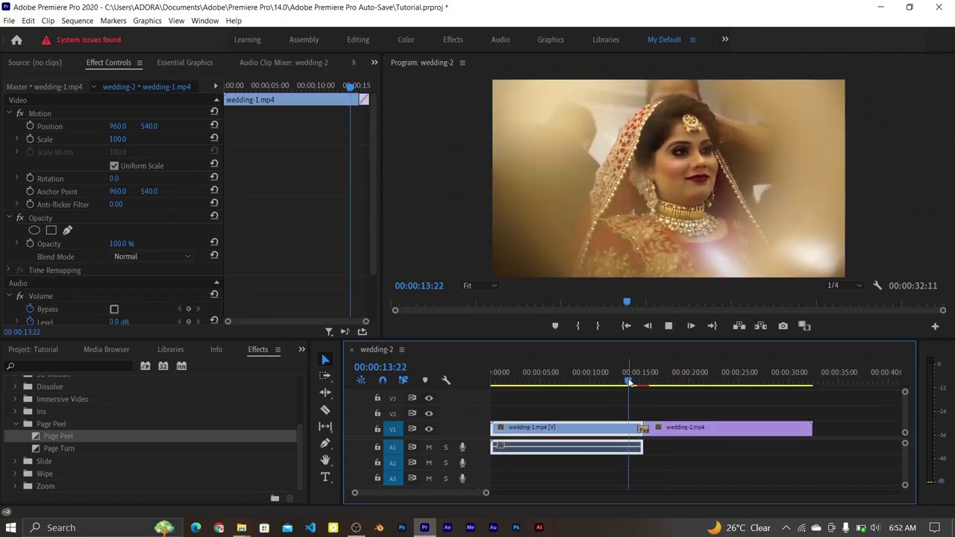
{"action": "key", "text": "space"}
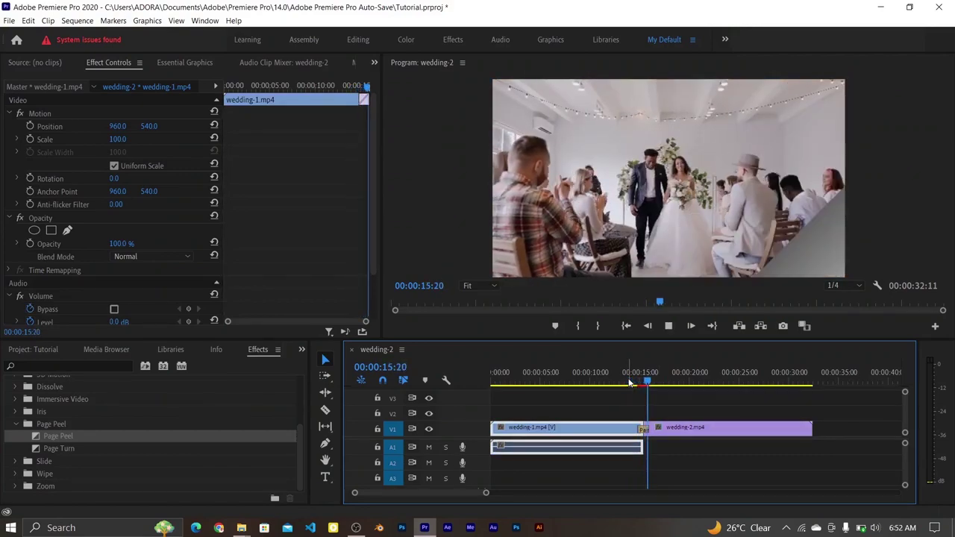
{"action": "key", "text": "space"}
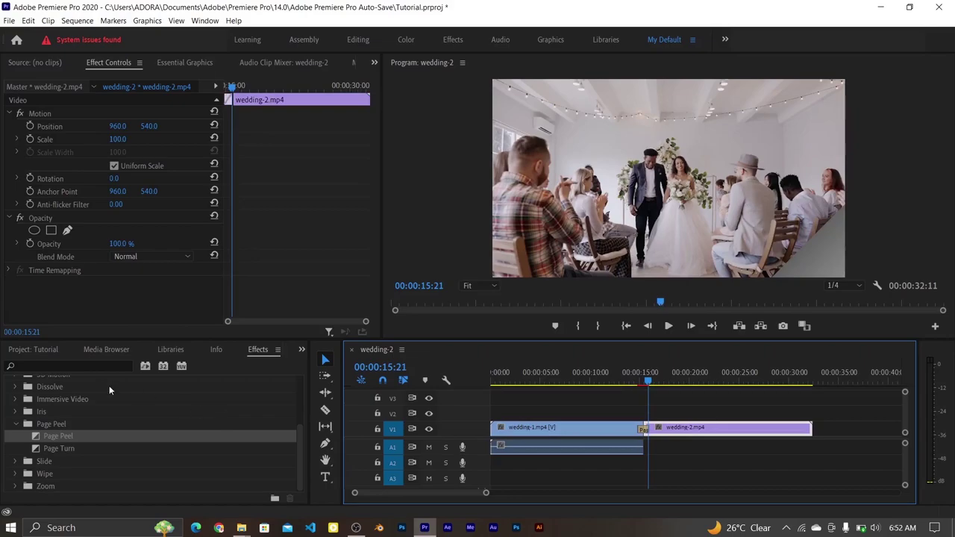
{"action": "left_click", "coordinate": [16, 425]}
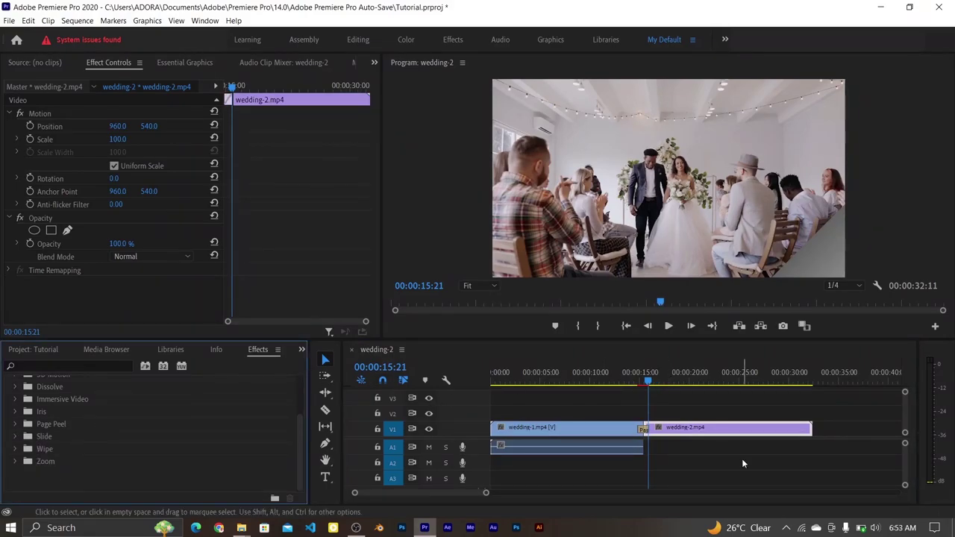